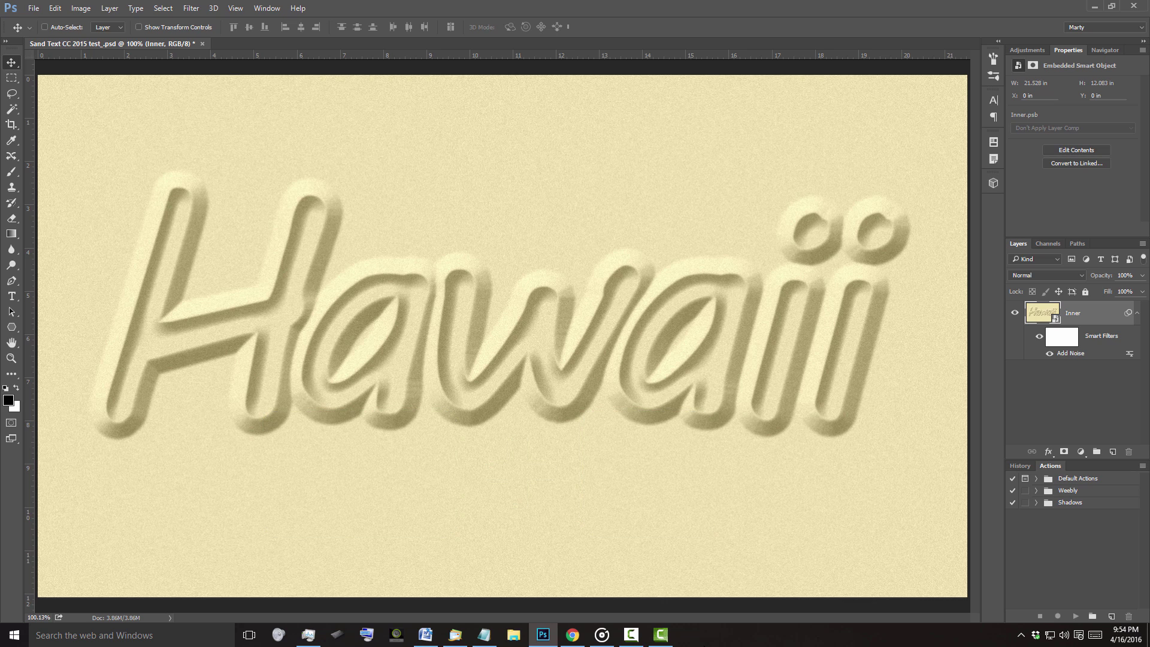
# Create a 1550 × 870 px document named Sand Text with an F0E2AF background
pyautogui.hotkey('ctrl', 'n')
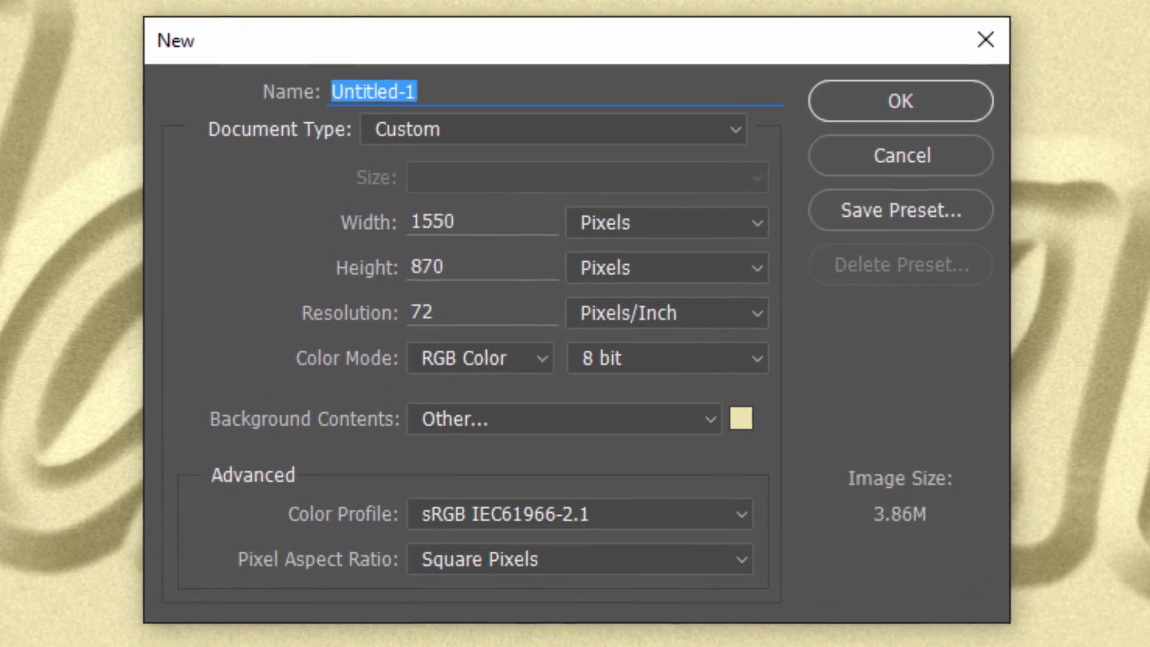
pyautogui.write('Sand Text')
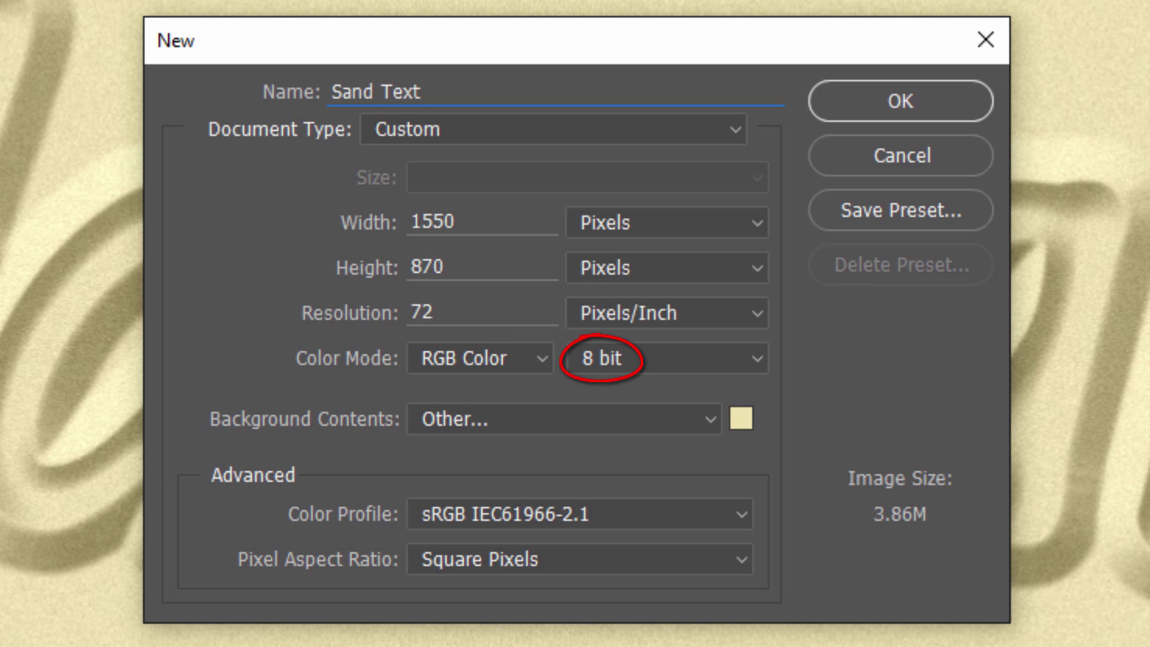
pyautogui.click(739, 415)
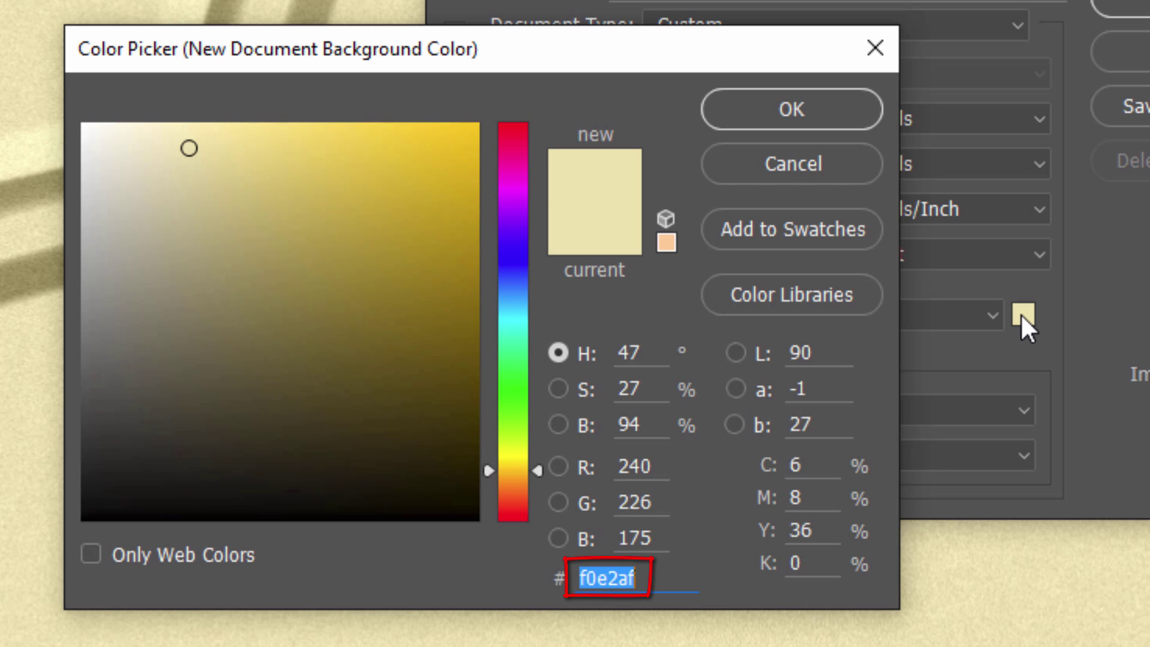
pyautogui.write('F0E')
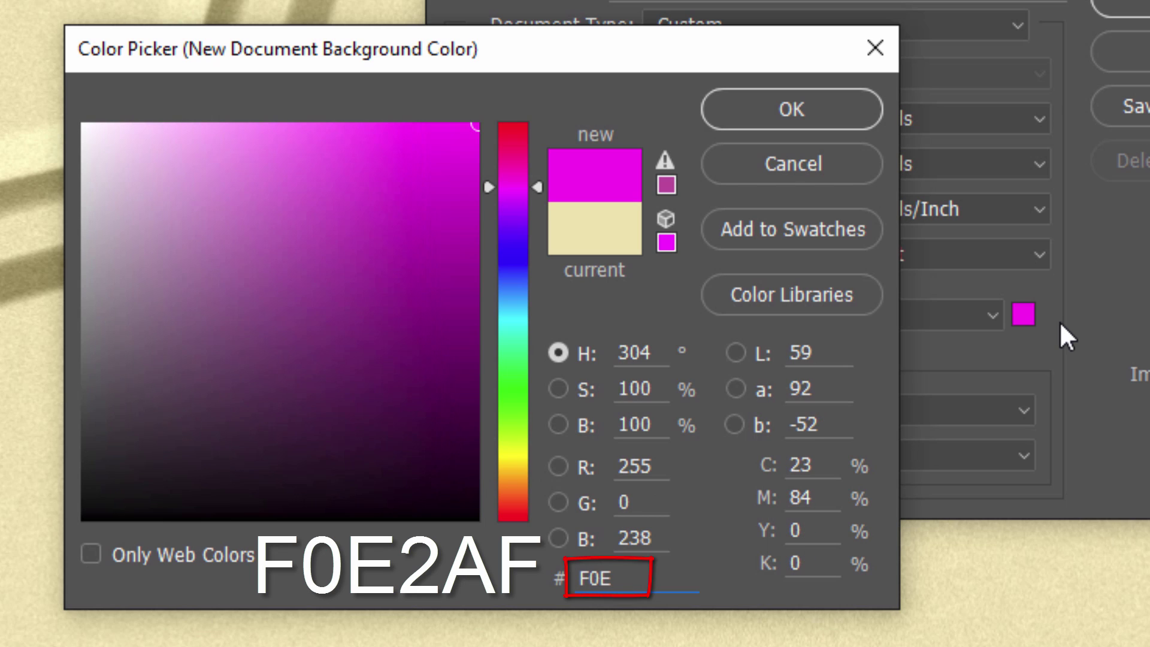
pyautogui.write('2AF')
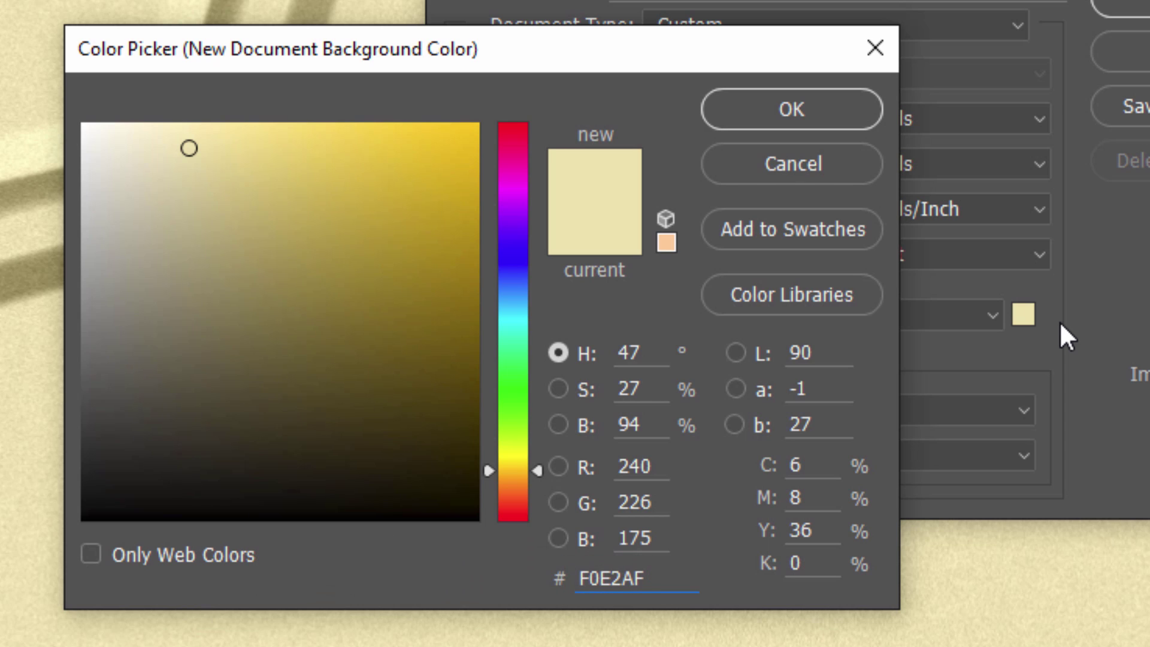
pyautogui.press('Return')
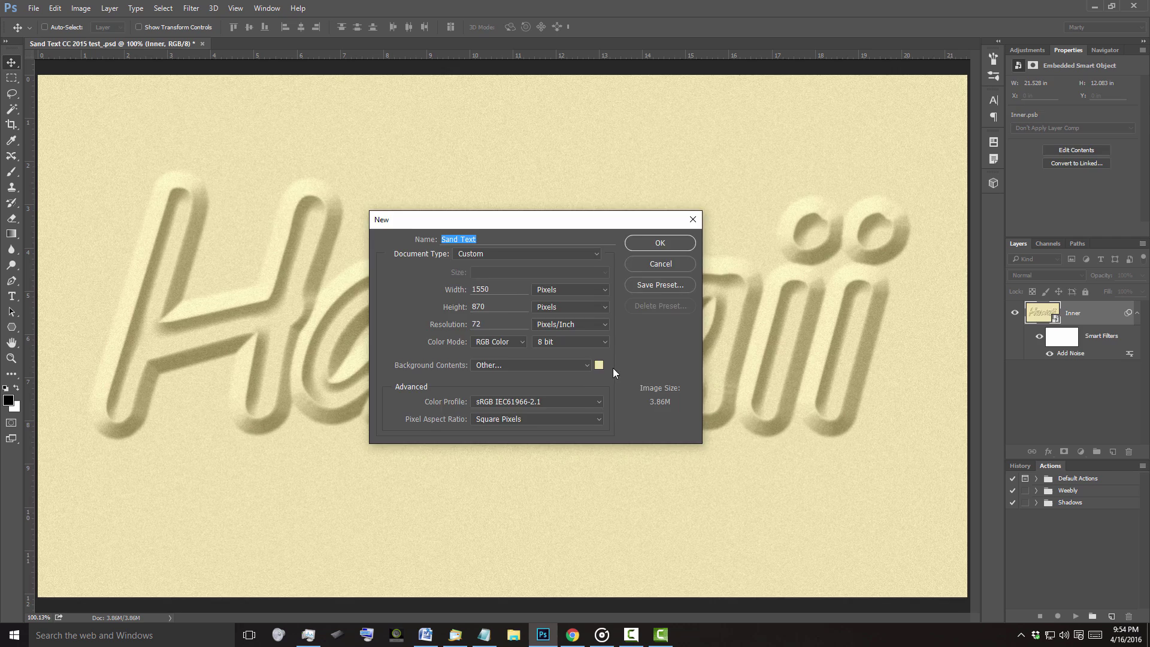
pyautogui.press('Return')
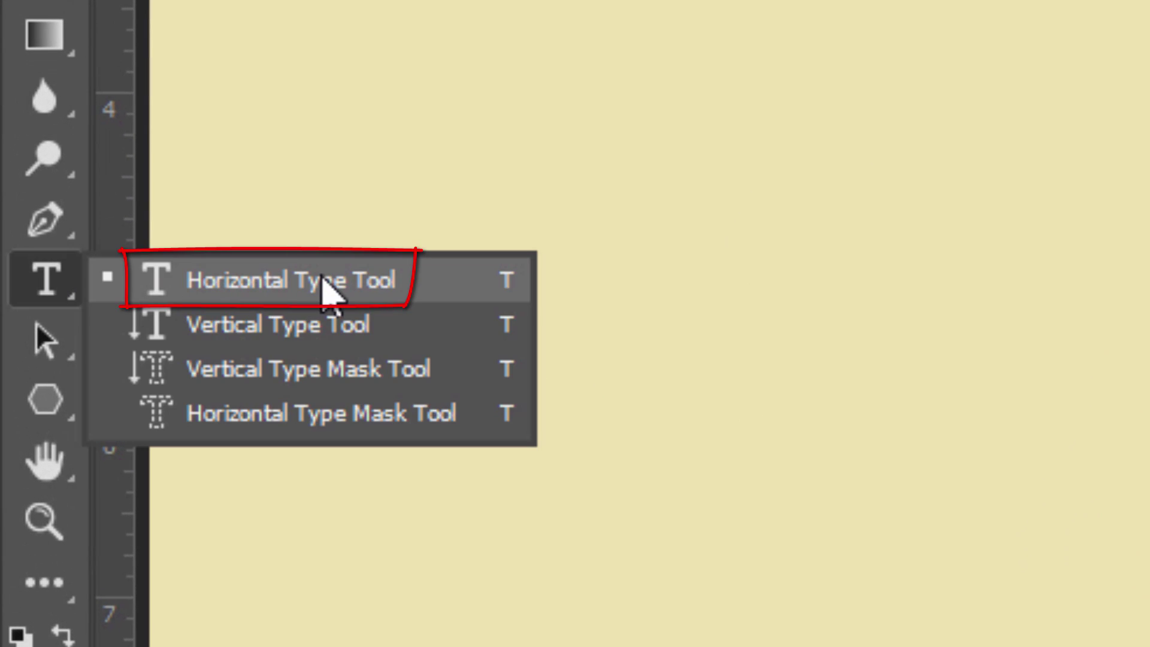
# Switch to the Horizontal Type Tool and set the font to MV Boli Regular
pyautogui.click(333, 292)
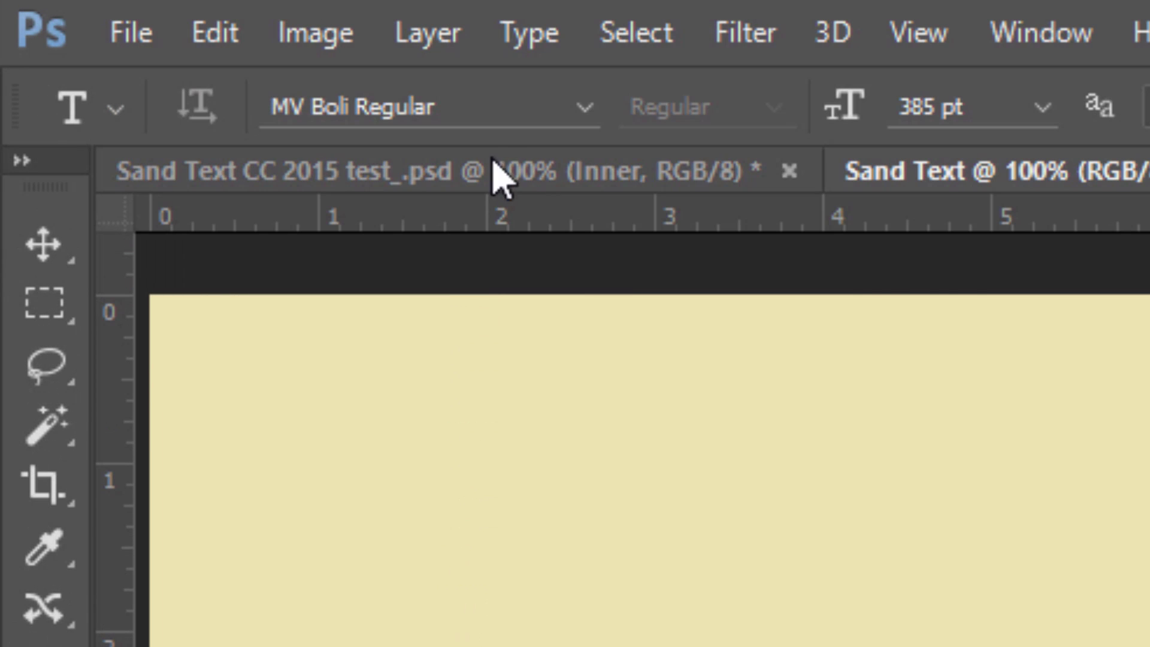
pyautogui.click(494, 109)
pyautogui.write('MV')
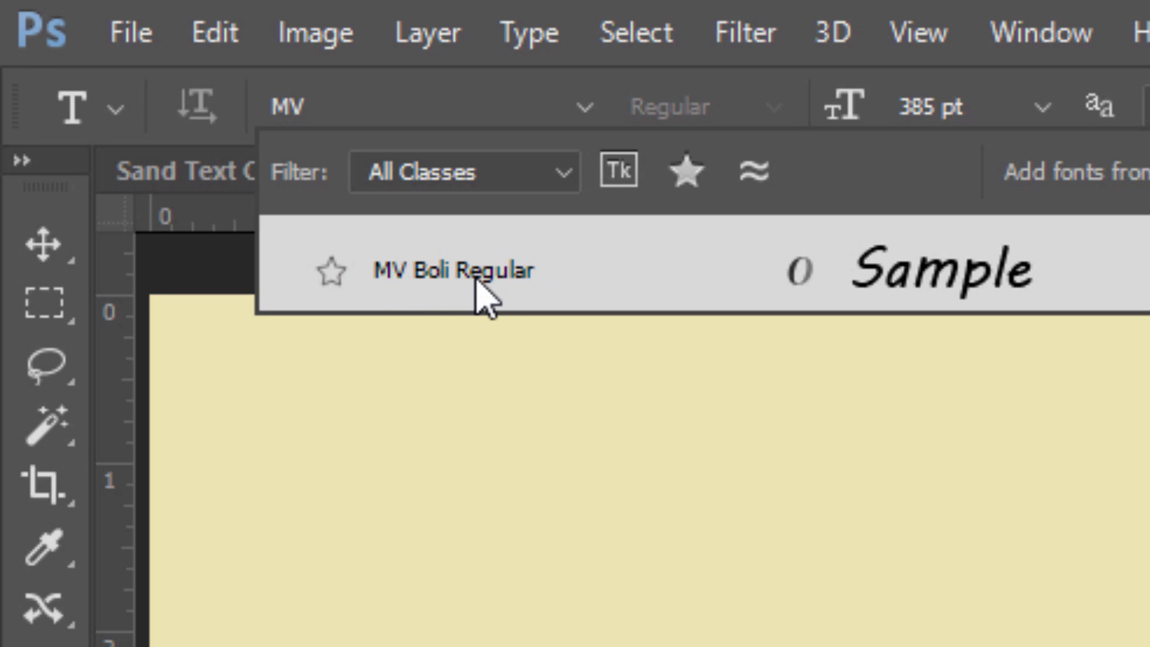
pyautogui.click(476, 279)
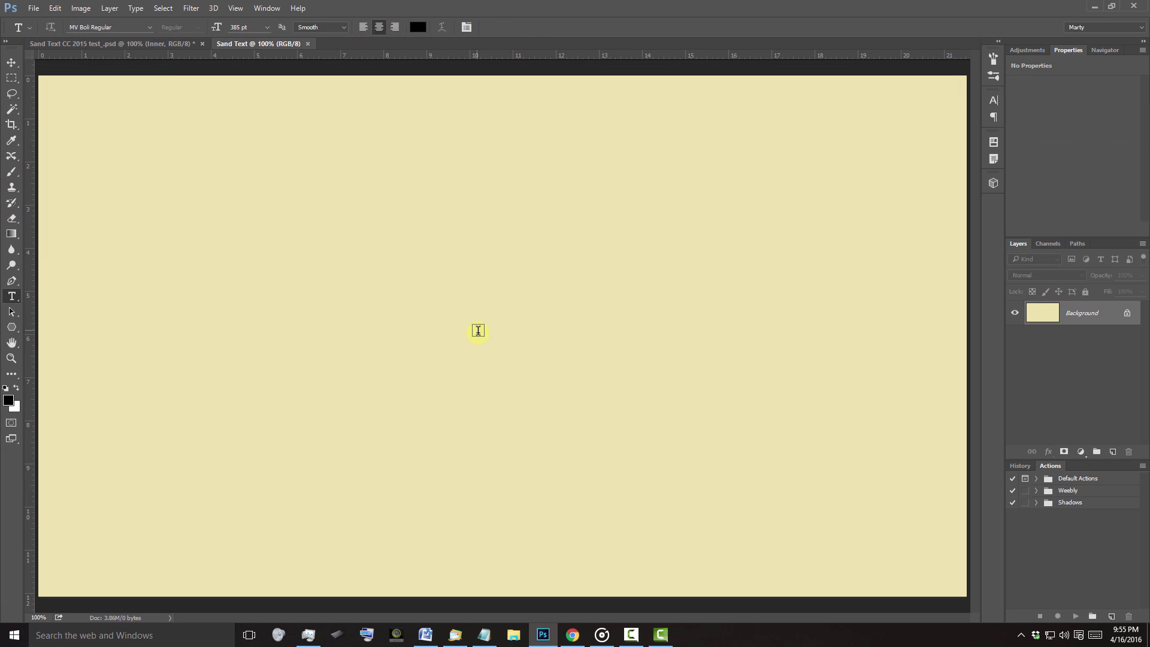
# Type 'Hawaii' on the canvas and tighten its overall tracking
pyautogui.click(497, 333)
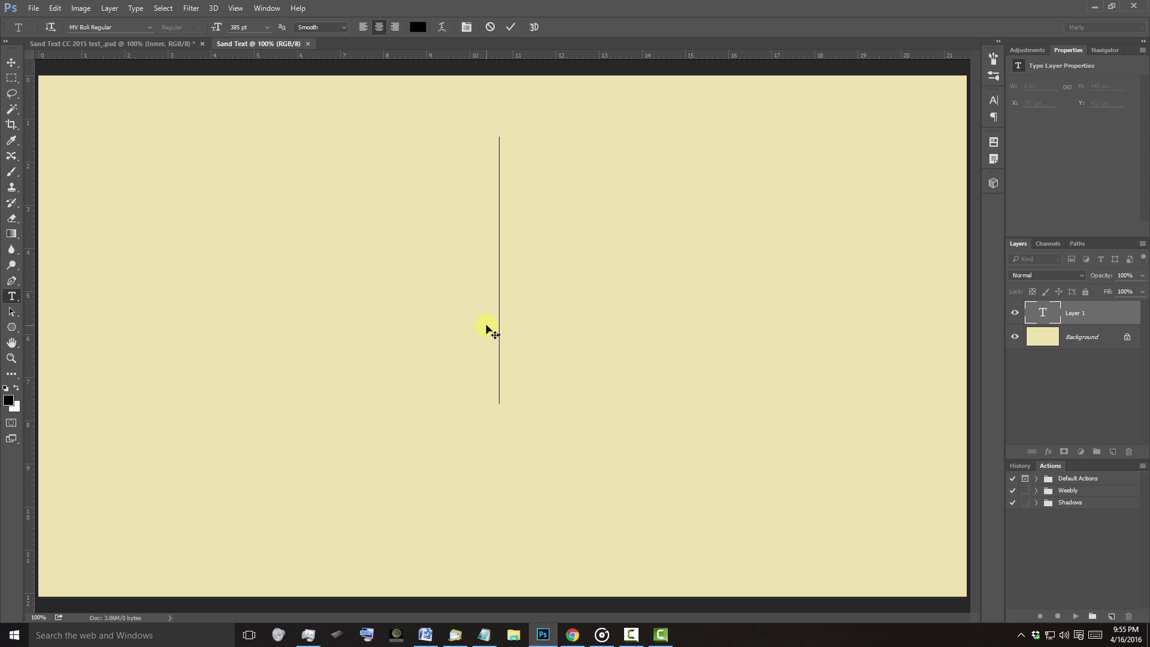
pyautogui.write('Hawaii')
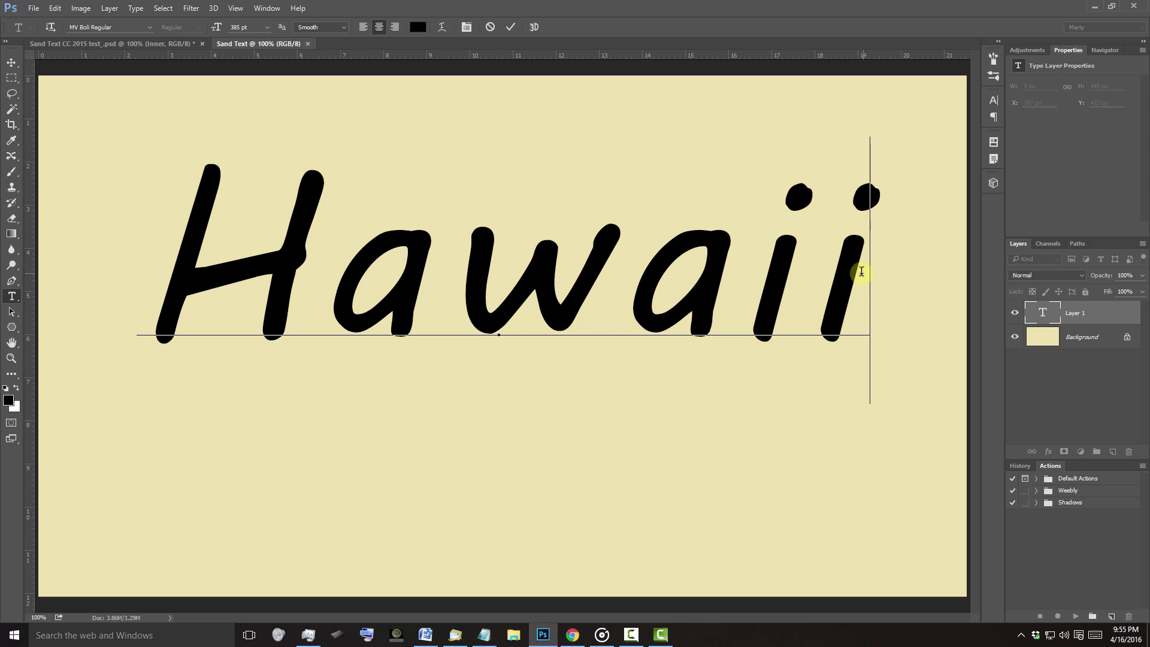
pyautogui.moveTo(854, 262); pyautogui.dragTo(184, 243)
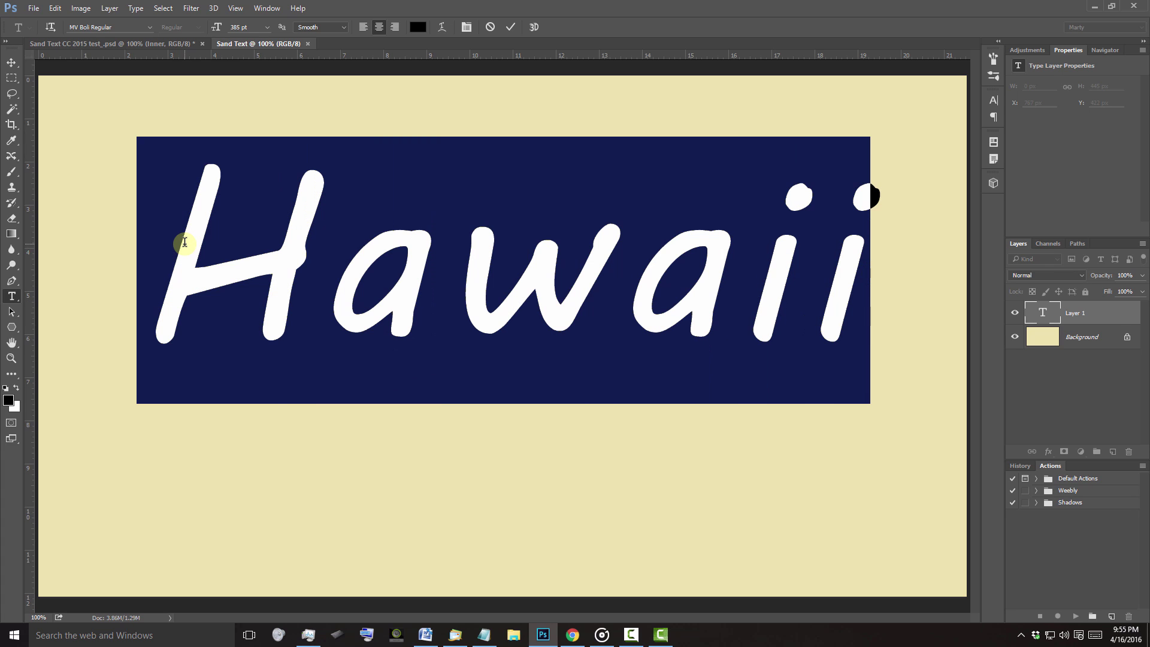
pyautogui.press('alt')
pyautogui.hotkey('alt', 'Right')
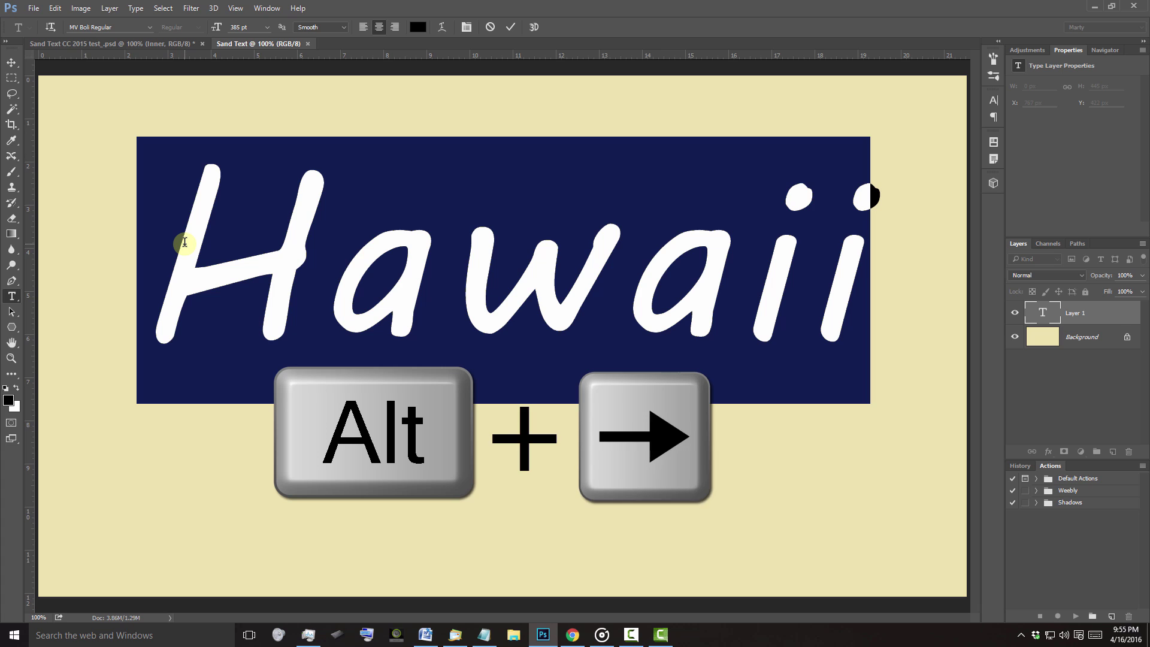
pyautogui.hotkey('alt', 'Left')
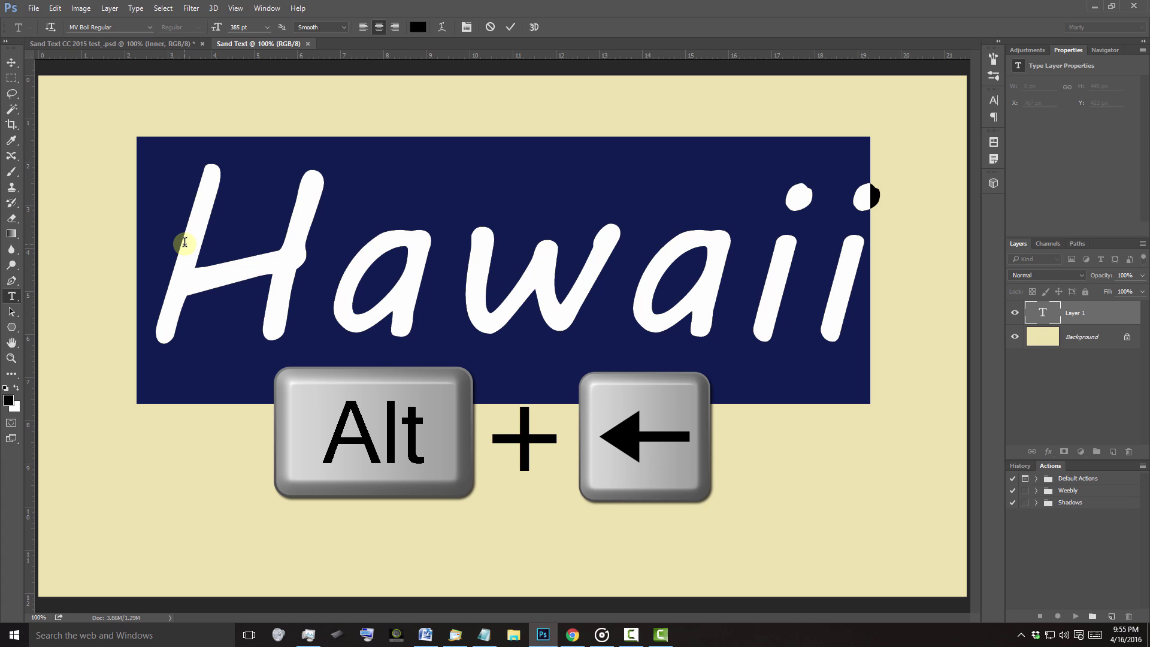
pyautogui.hotkey('alt', 'Left')
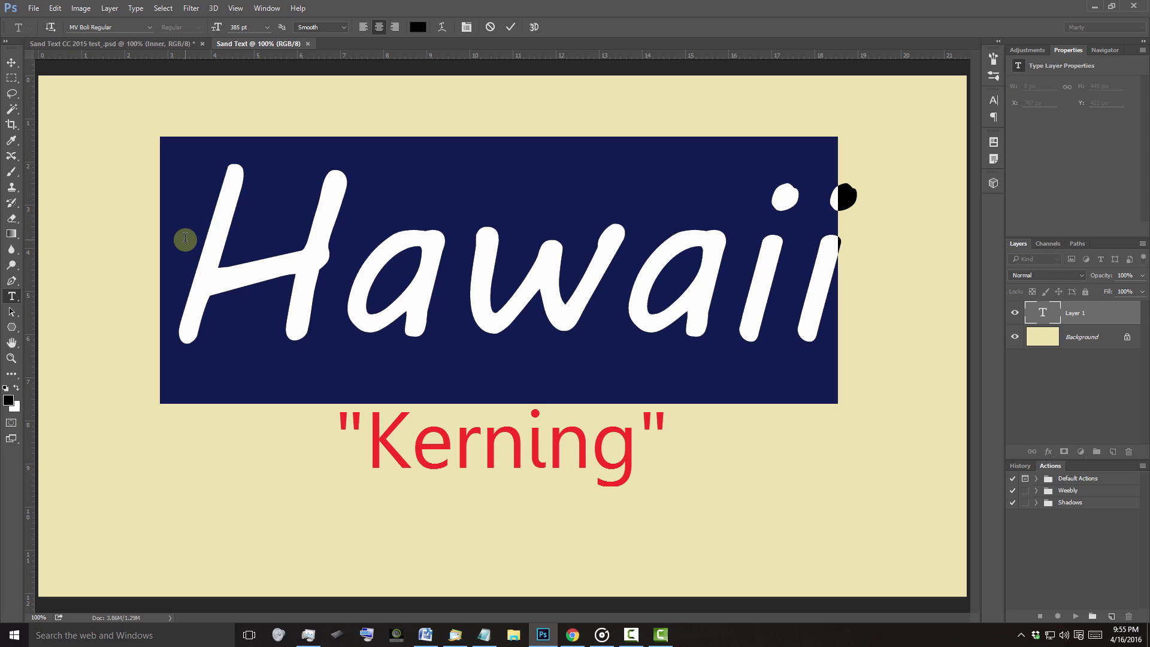
# Tighten kerning after the 'a', widen it between the two i's, and commit the text
pyautogui.click(728, 285)
pyautogui.hotkey('alt', 'Left')
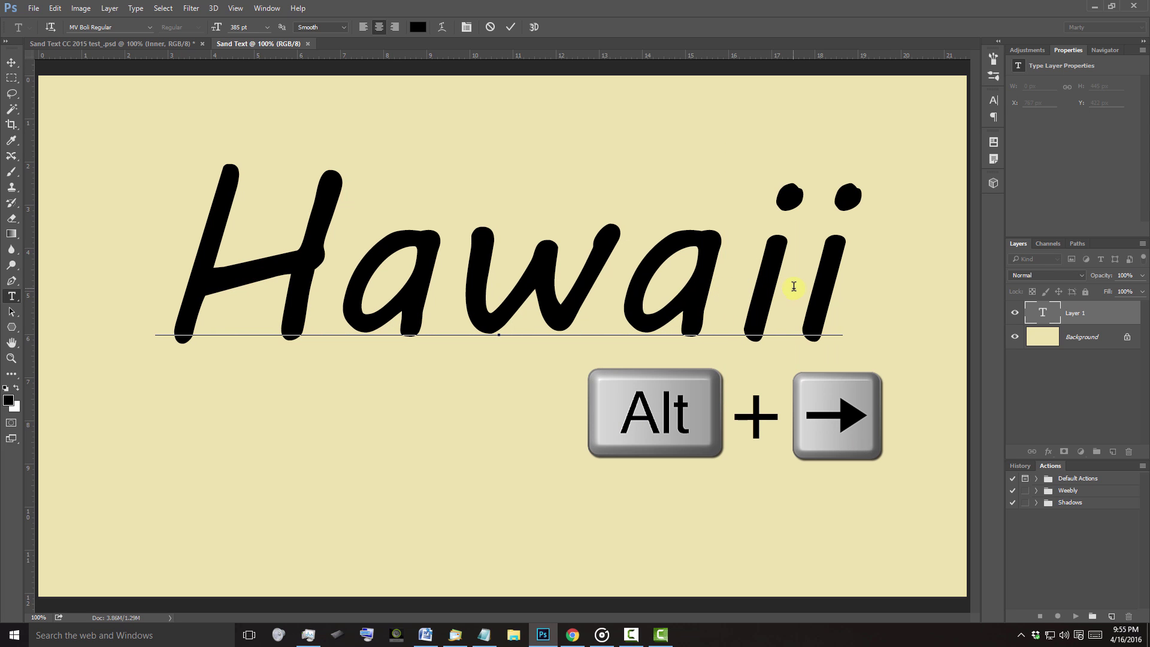
pyautogui.click(790, 285)
pyautogui.hotkey('alt', 'Right')
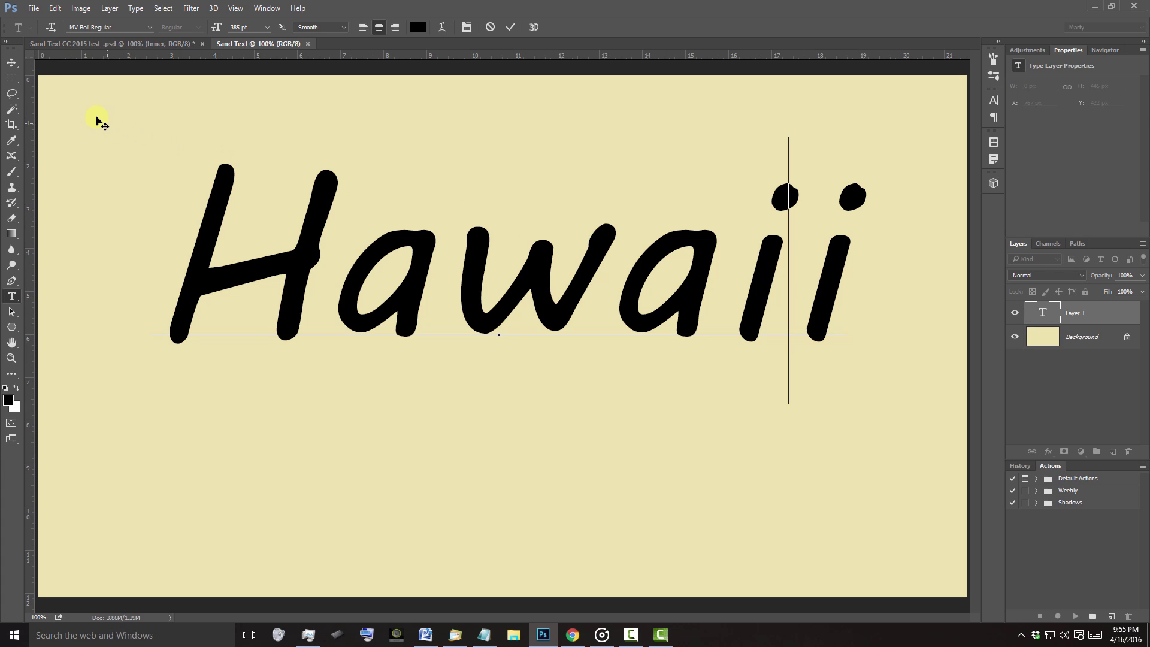
pyautogui.click(12, 63)
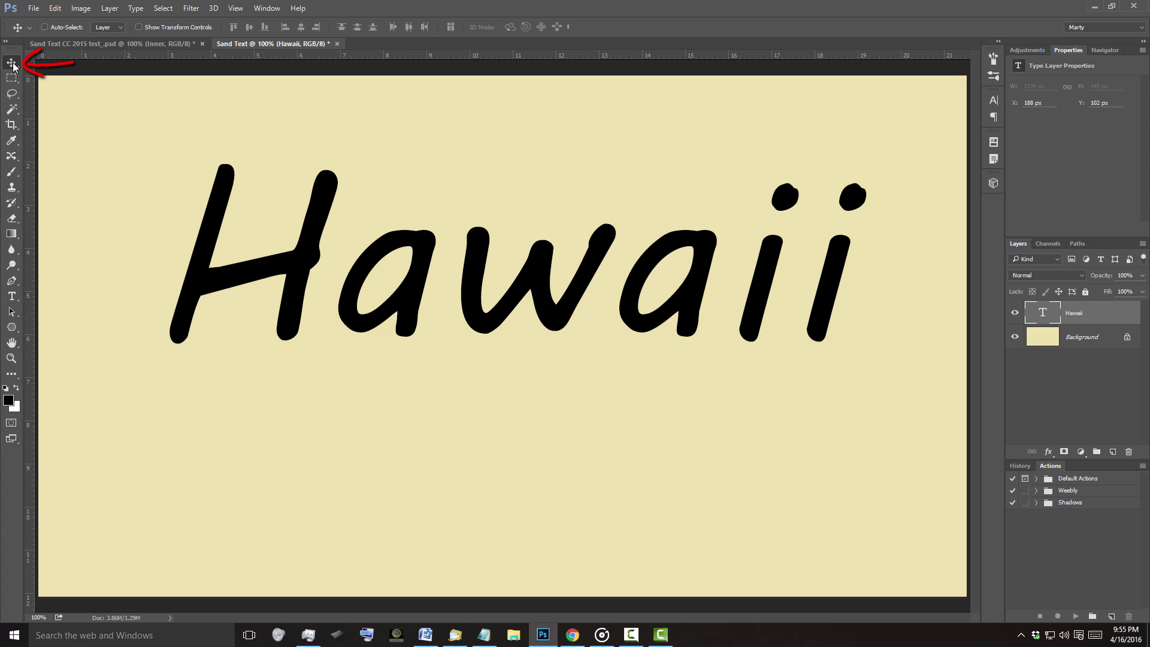
# Nudge the Hawaii text down-left, convert it to a smart object, and rename it Outer
pyautogui.moveTo(534, 276); pyautogui.dragTo(522, 327)
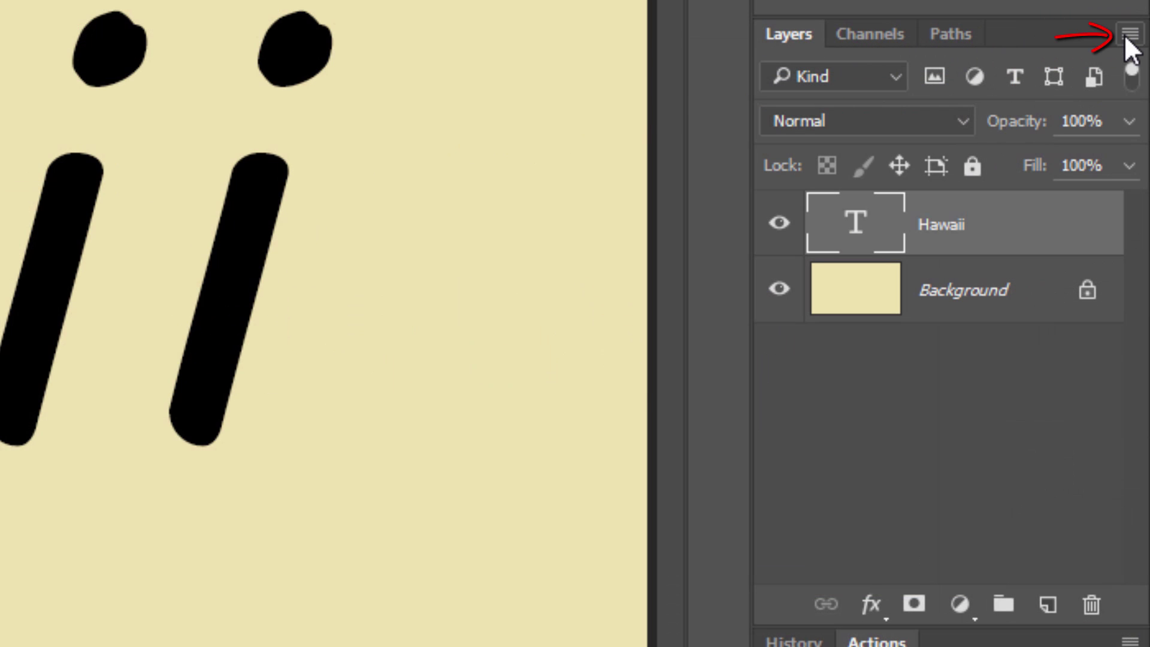
pyautogui.click(1123, 34)
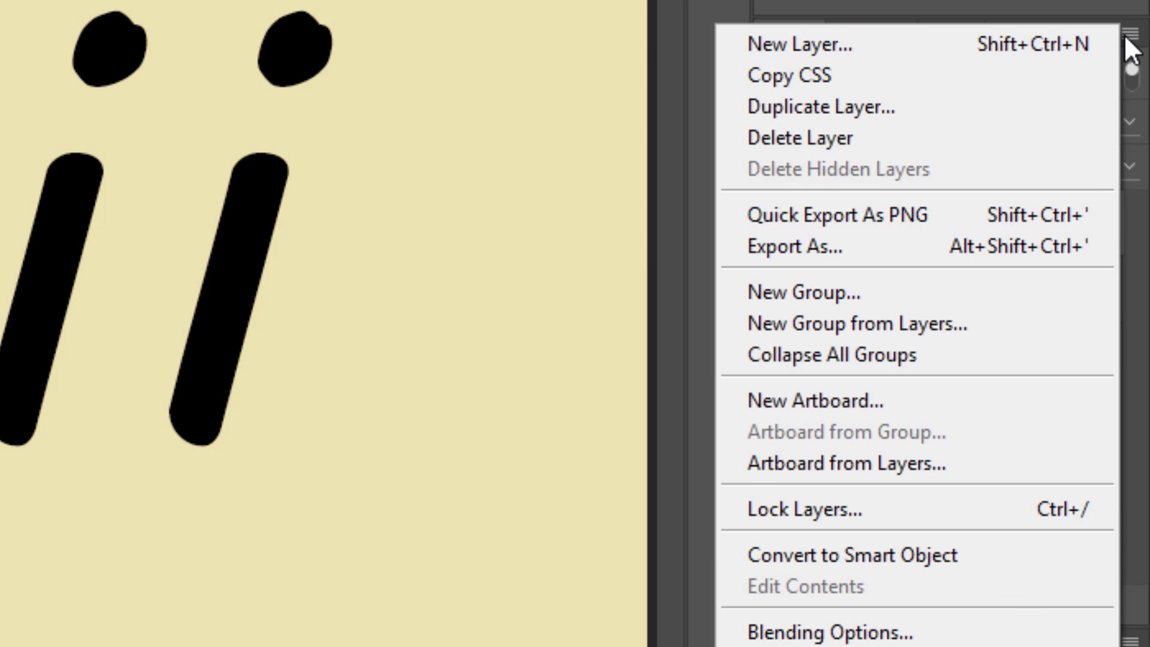
pyautogui.click(967, 557)
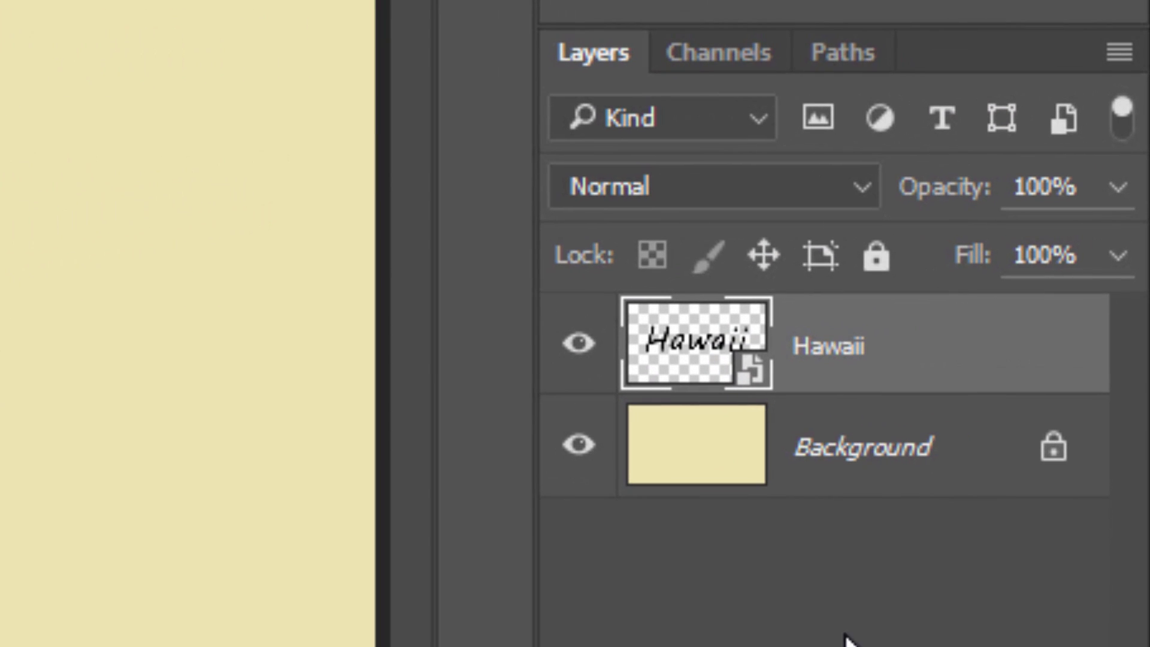
pyautogui.doubleClick(842, 343)
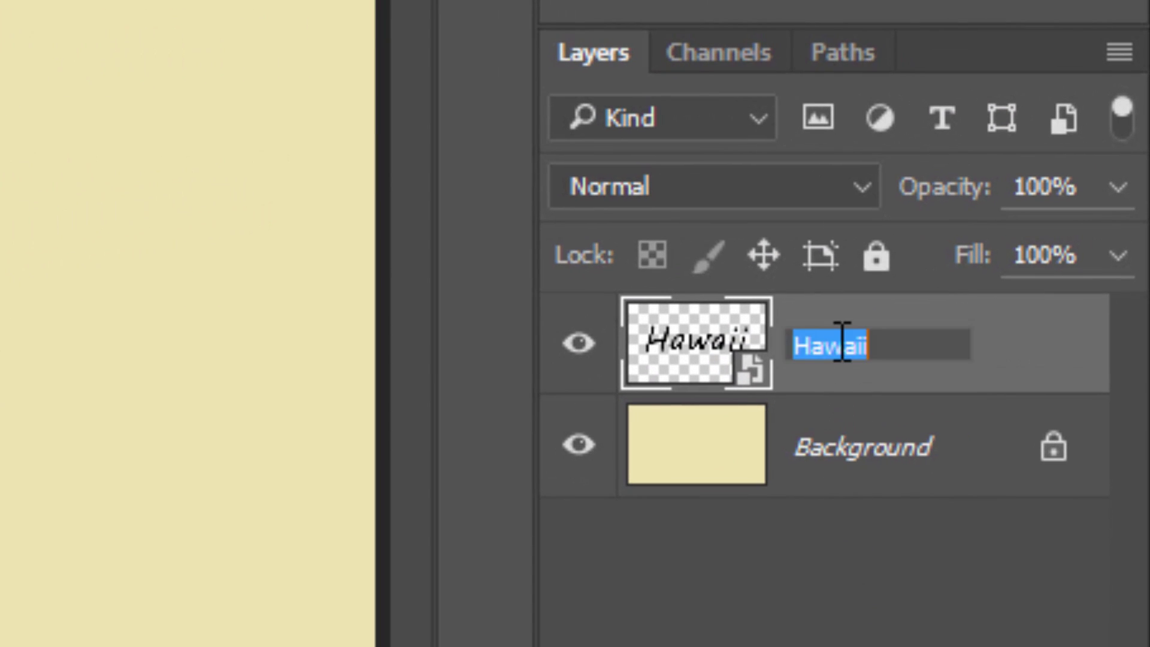
pyautogui.write('Outer')
pyautogui.press('Return')
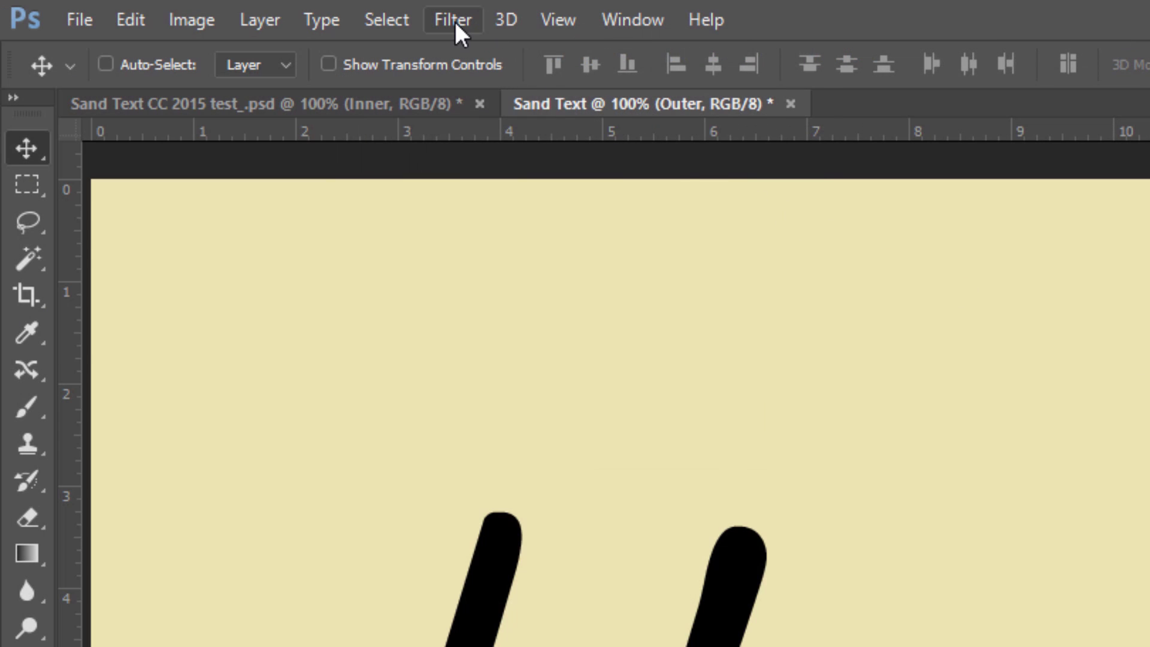
# Apply a Gaussian Blur smart filter to Outer and set its fill to 0%
pyautogui.click(455, 21)
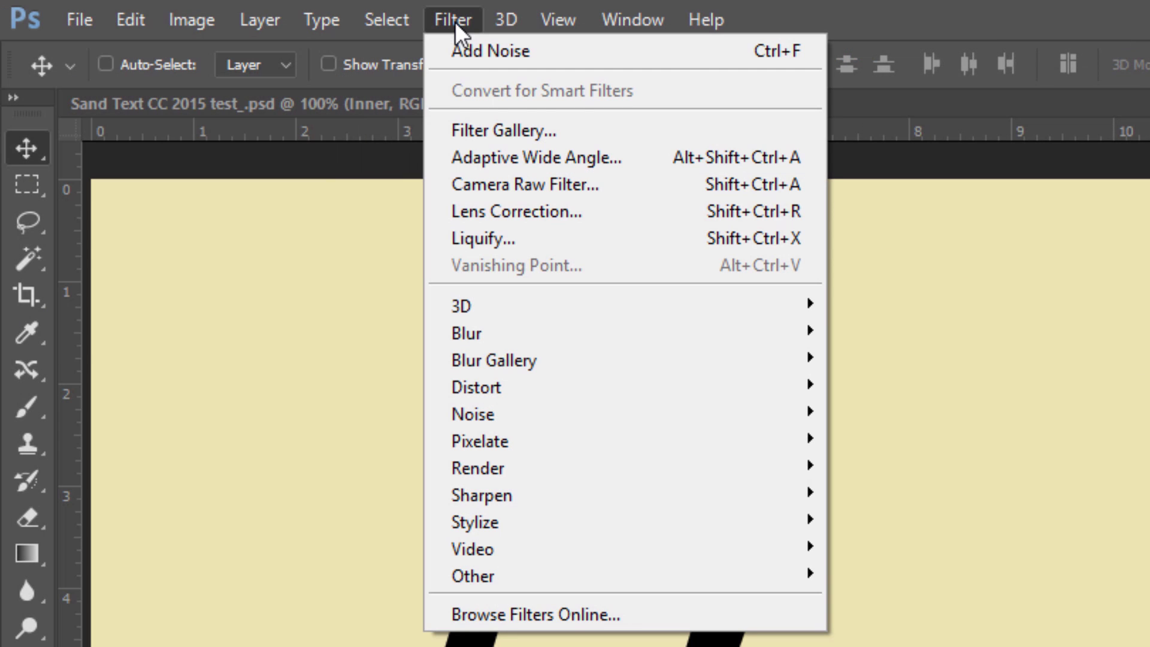
pyautogui.moveTo(503, 333)
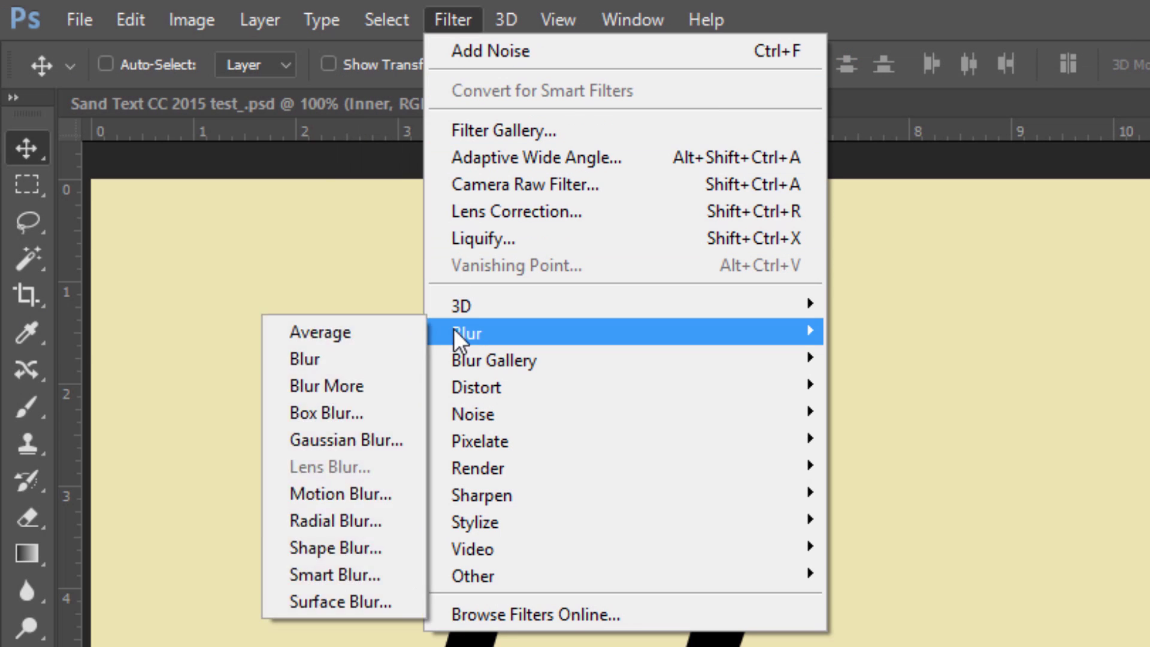
pyautogui.click(380, 447)
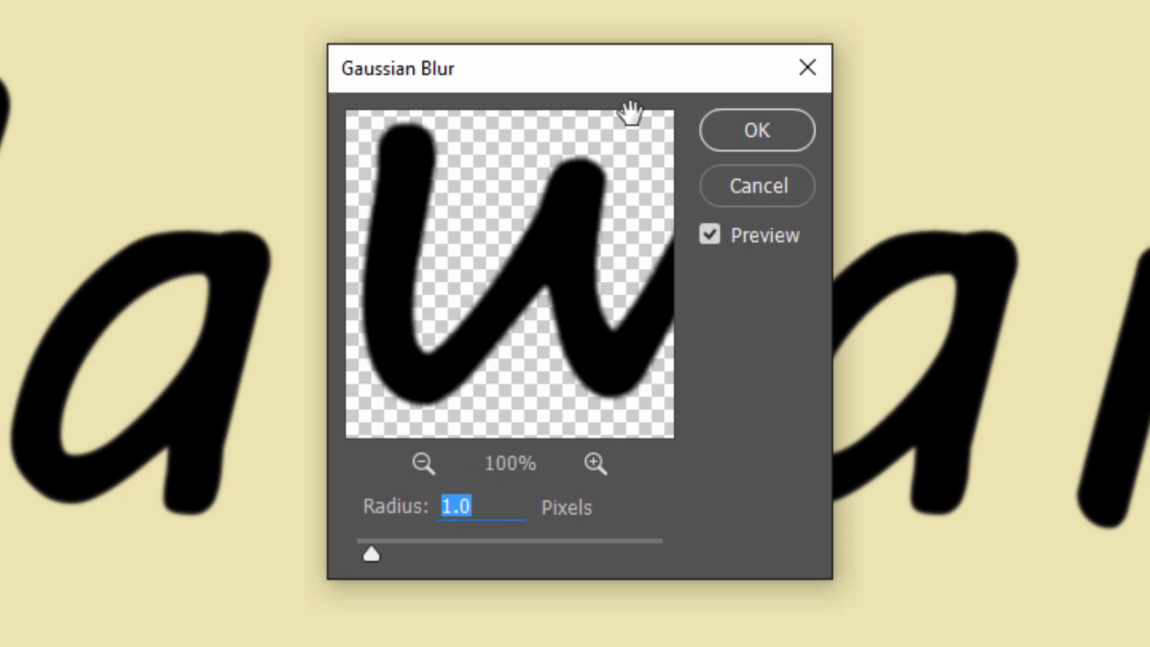
pyautogui.click(740, 127)
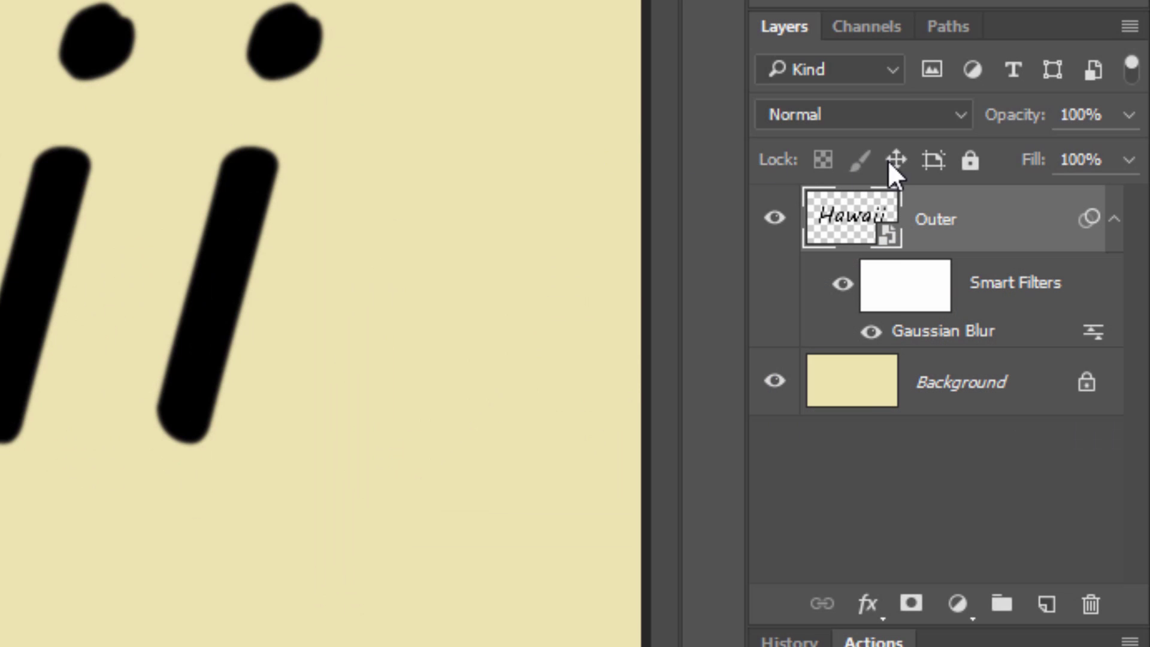
pyautogui.click(1129, 160)
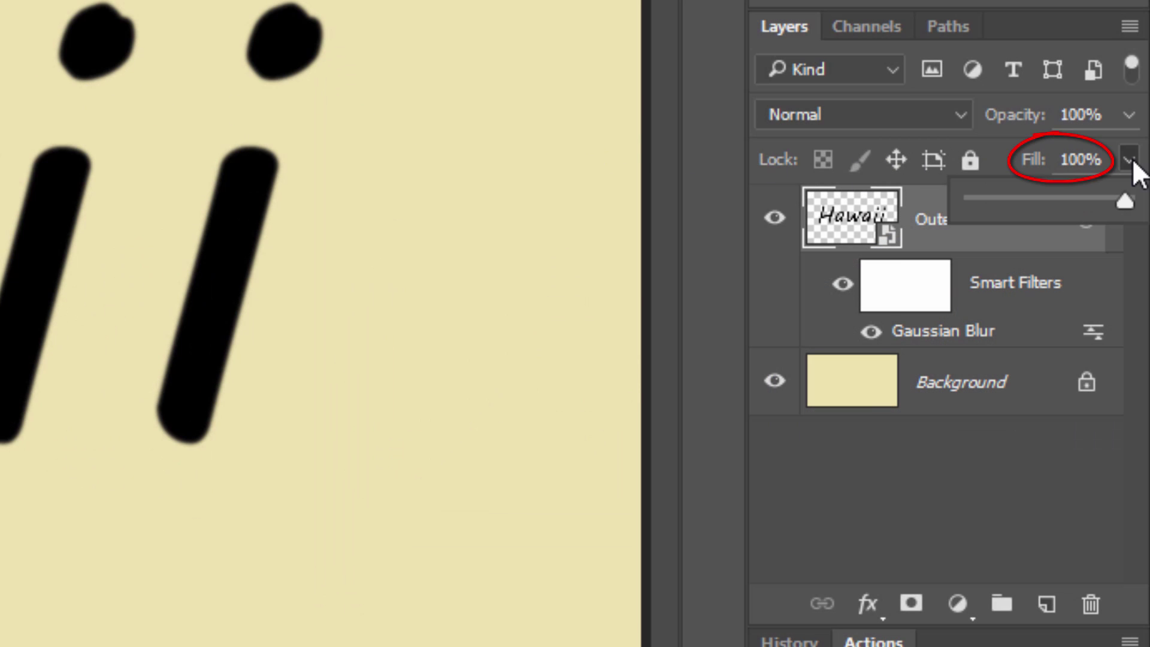
pyautogui.moveTo(1128, 197); pyautogui.dragTo(864, 183)
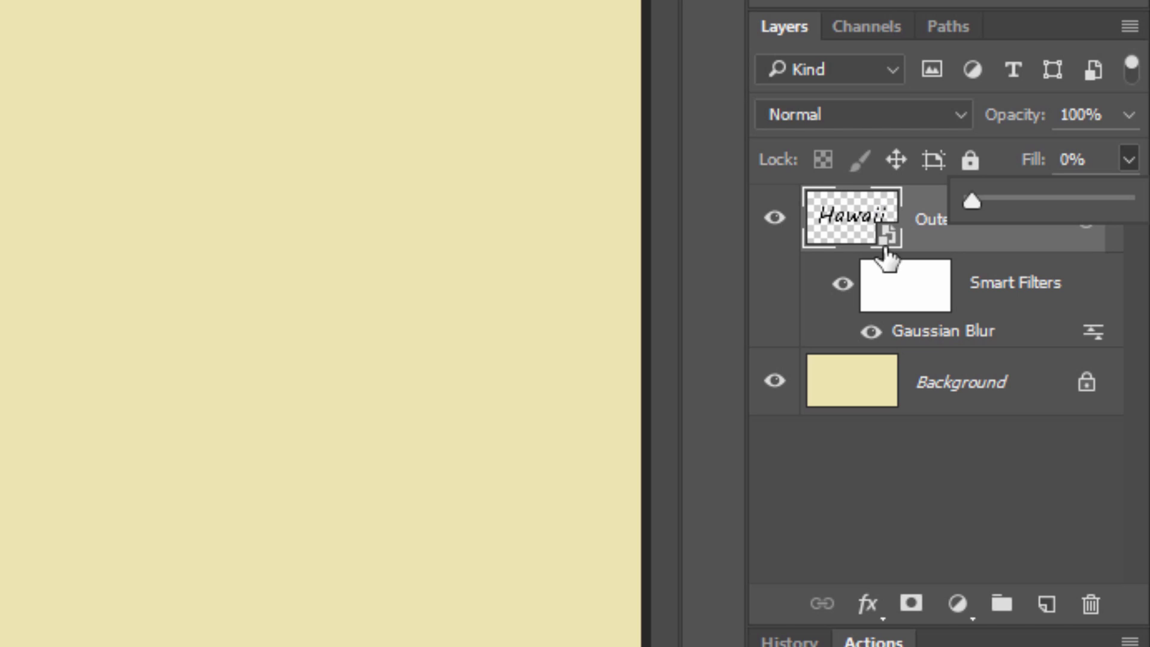
# Add Bevel & Emboss to Outer with Pillow Emboss style and Chisel Hard technique
pyautogui.click(866, 607)
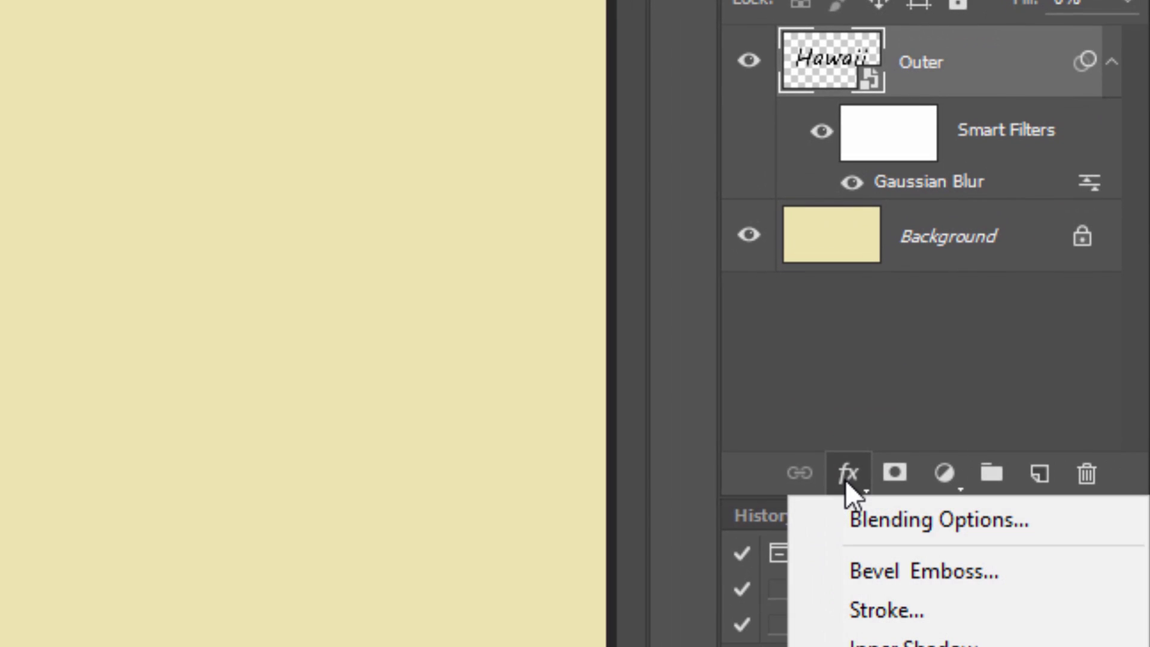
pyautogui.click(854, 567)
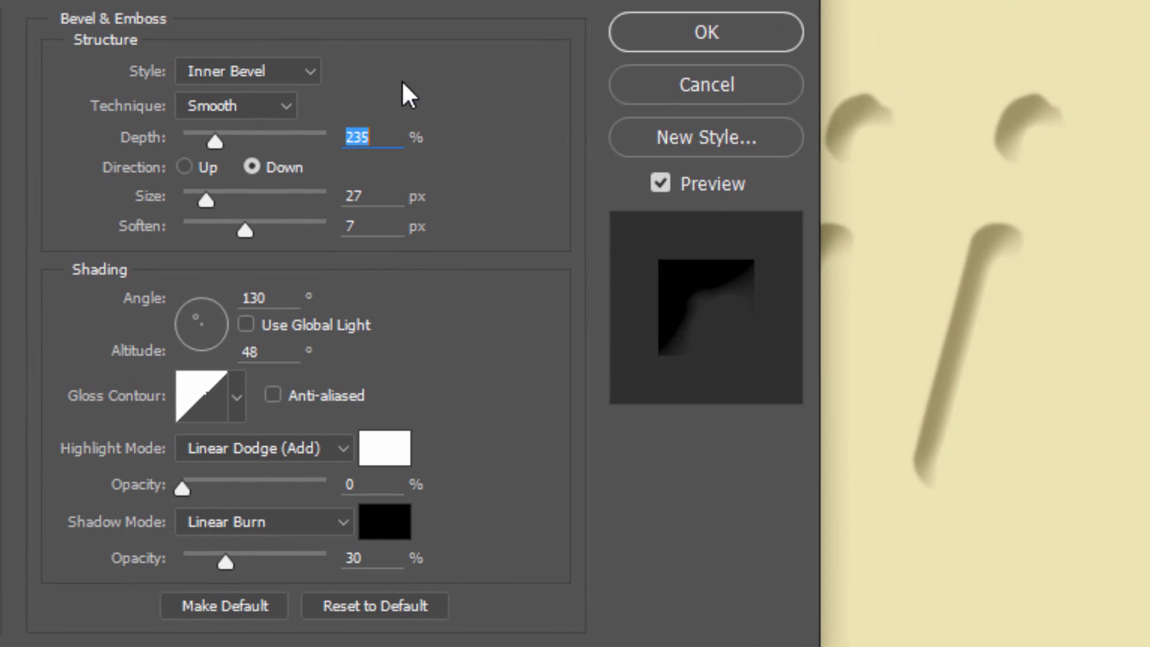
pyautogui.click(310, 72)
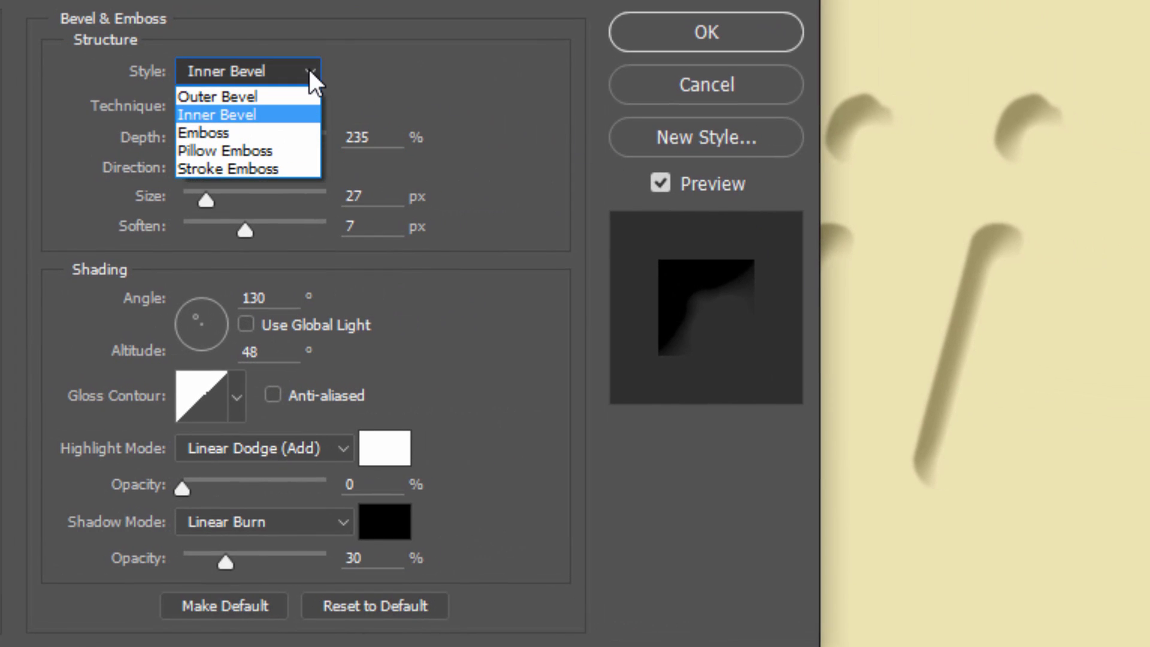
pyautogui.click(291, 141)
pyautogui.click(285, 99)
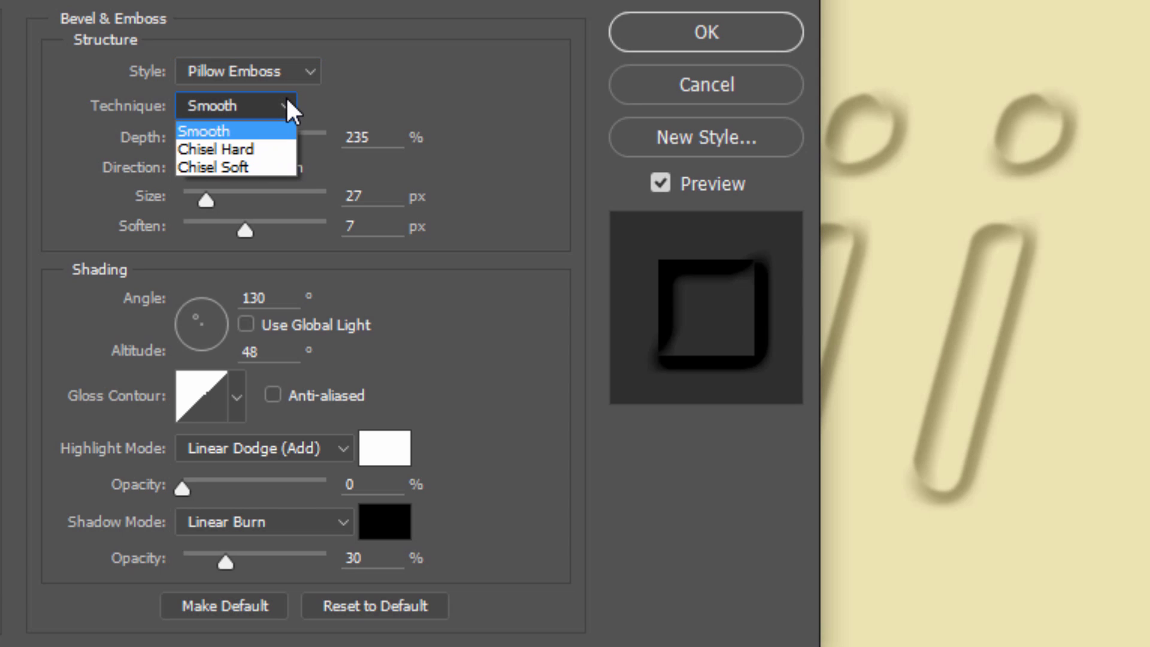
pyautogui.click(279, 142)
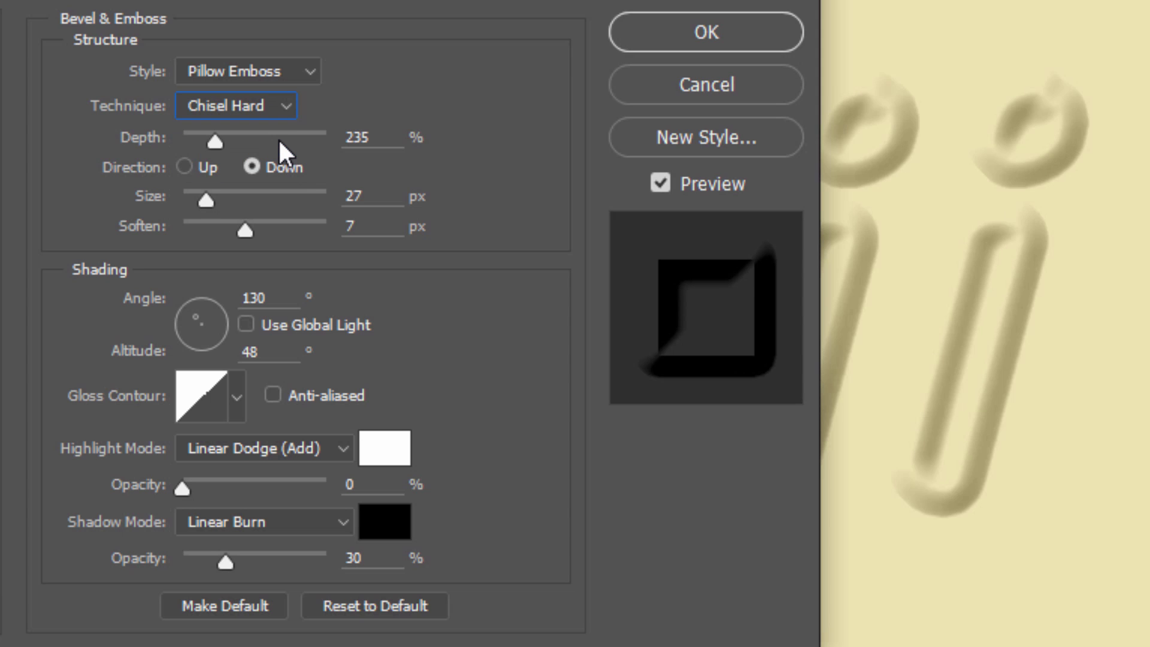
# Set the bevel depth to 100, size to 50, soften to 5, and angle to 120°
pyautogui.click(387, 137)
pyautogui.press('BackSpace')
pyautogui.press('BackSpace')
pyautogui.press('BackSpace')
pyautogui.write('100')
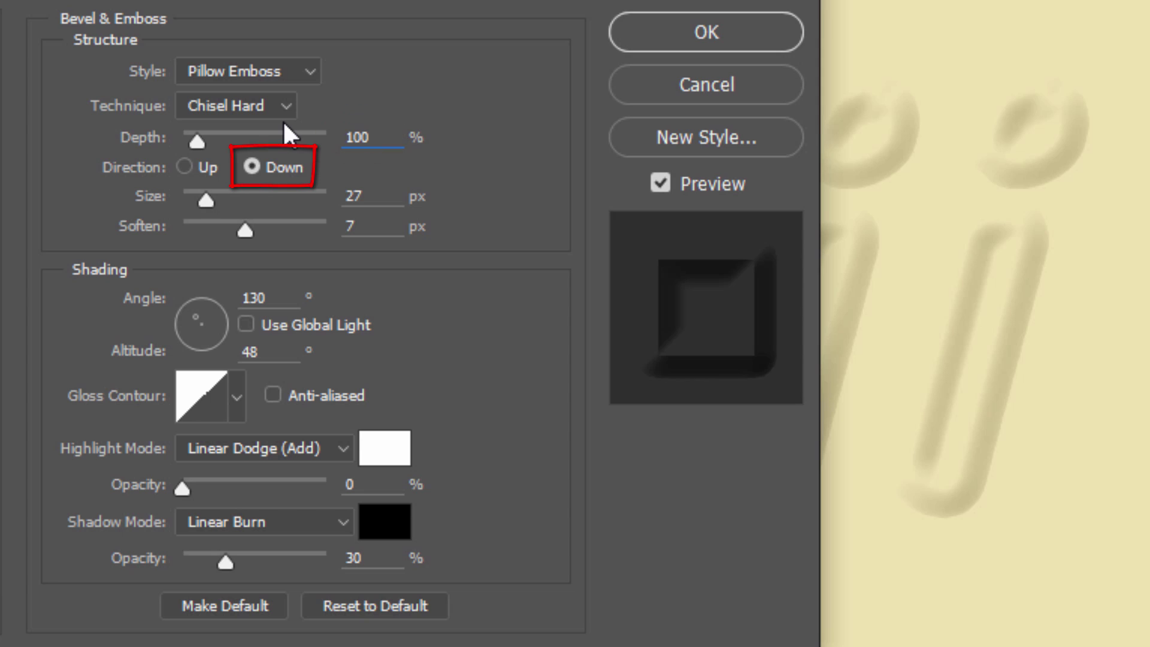
pyautogui.doubleClick(385, 189)
pyautogui.write('50')
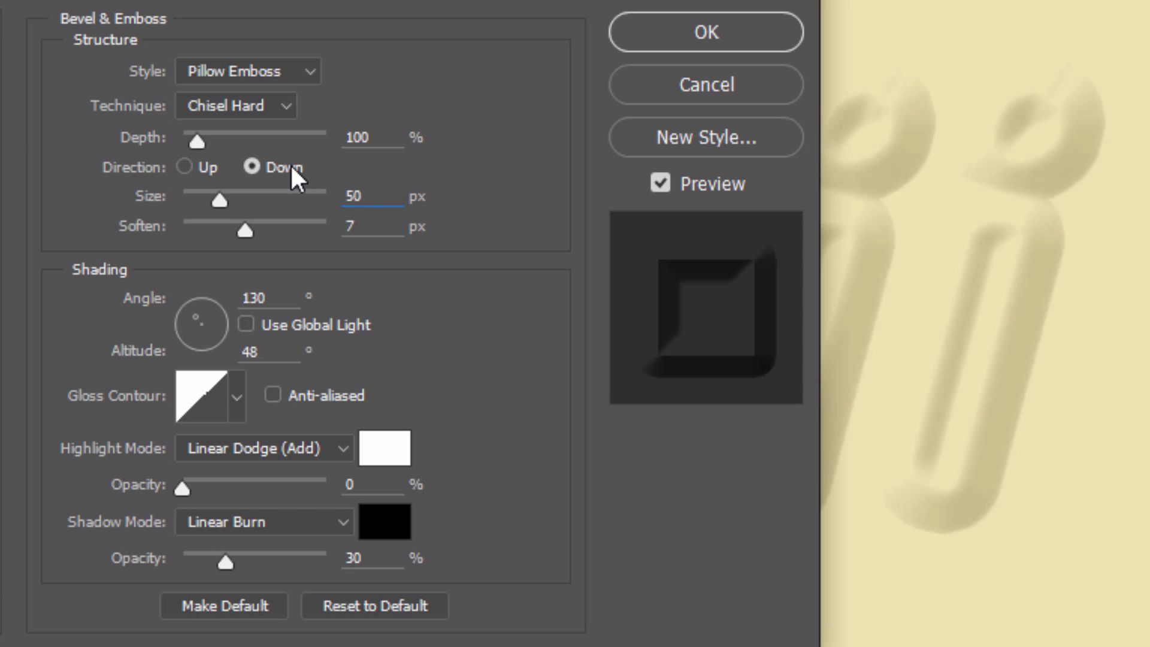
pyautogui.doubleClick(385, 224)
pyautogui.write('5')
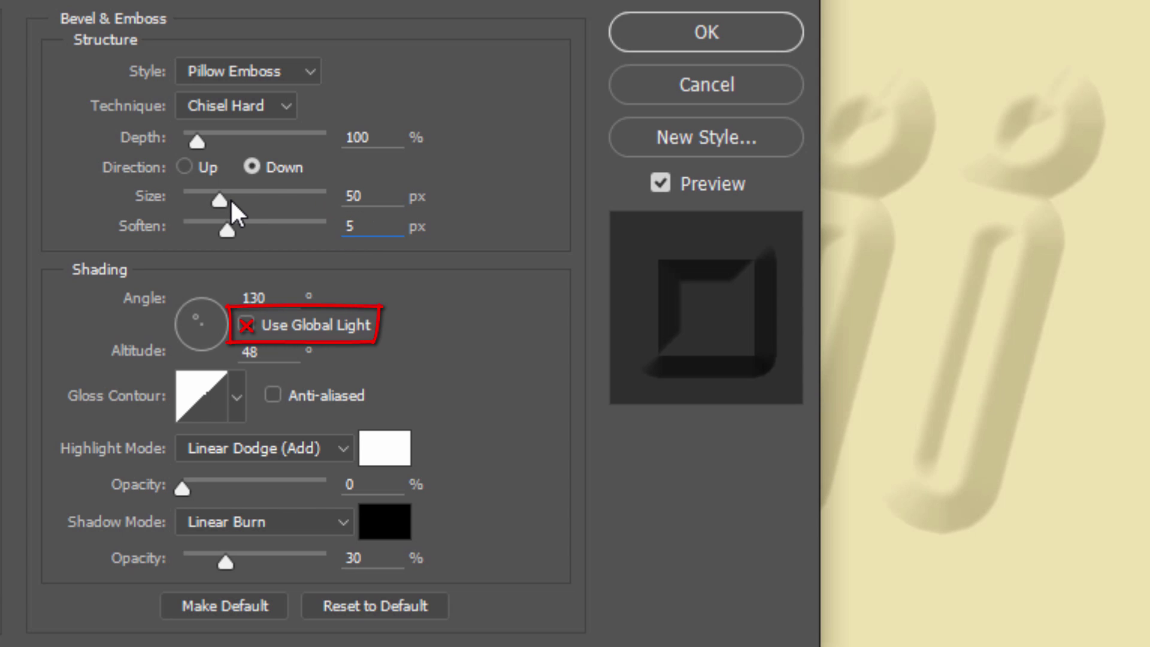
pyautogui.moveTo(270, 297); pyautogui.dragTo(241, 298)
pyautogui.write('20')
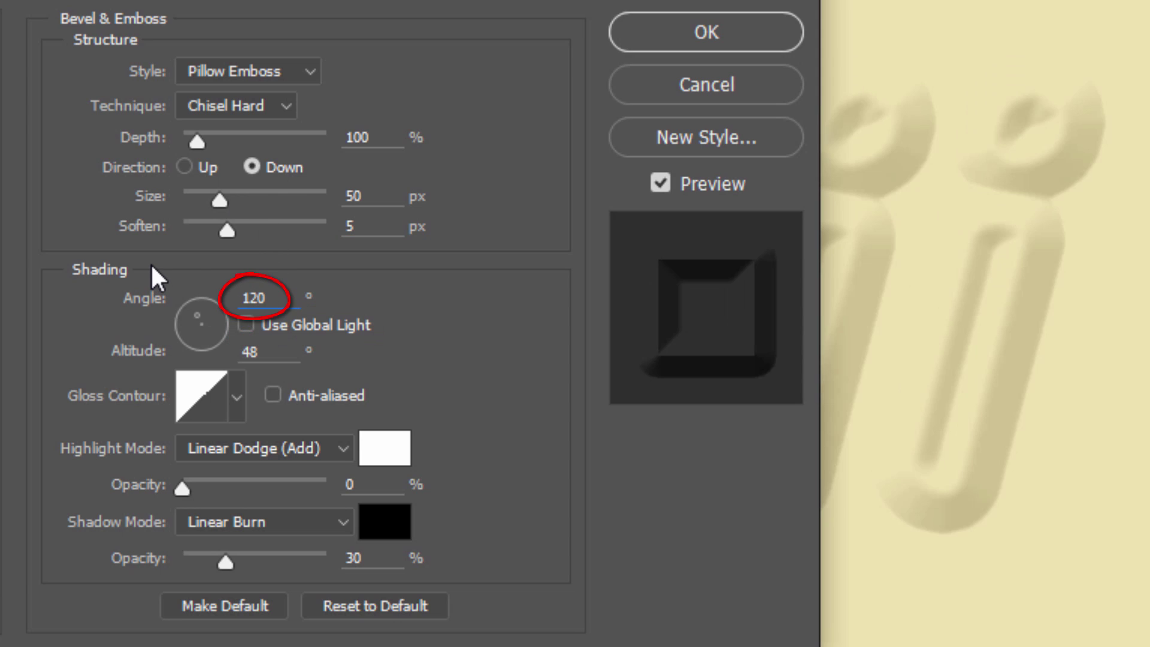
# Set the bevel altitude to 30°, highlight opacity to 12%, and shadow opacity to 39%
pyautogui.click(265, 351)
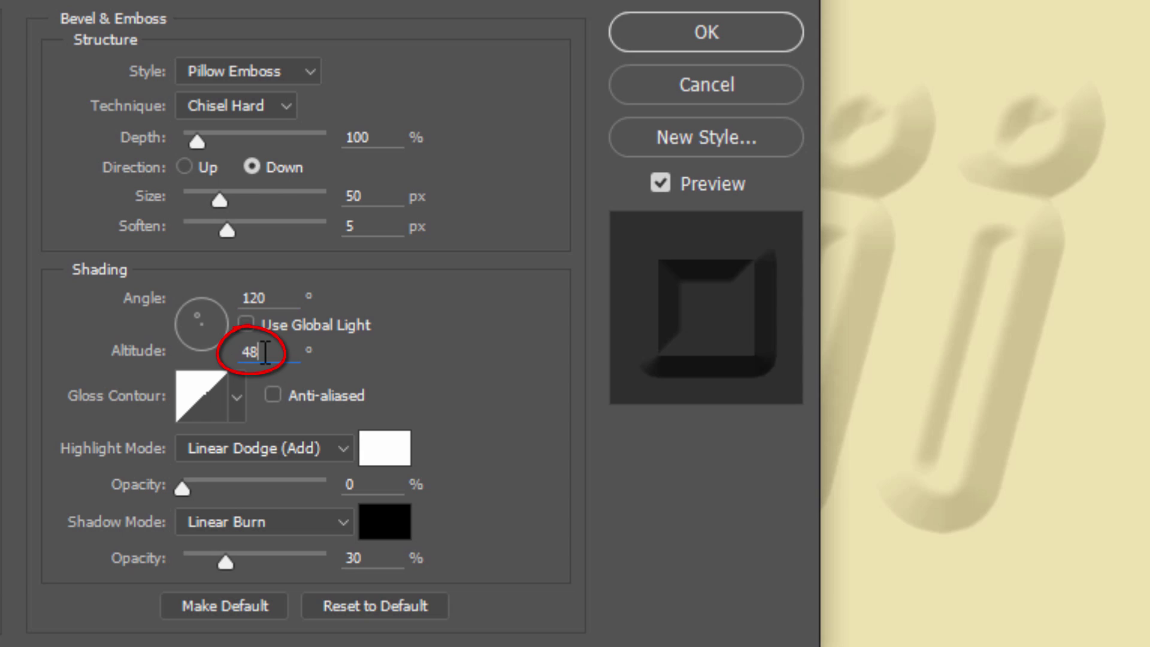
pyautogui.press('BackSpace')
pyautogui.press('BackSpace')
pyautogui.write('30')
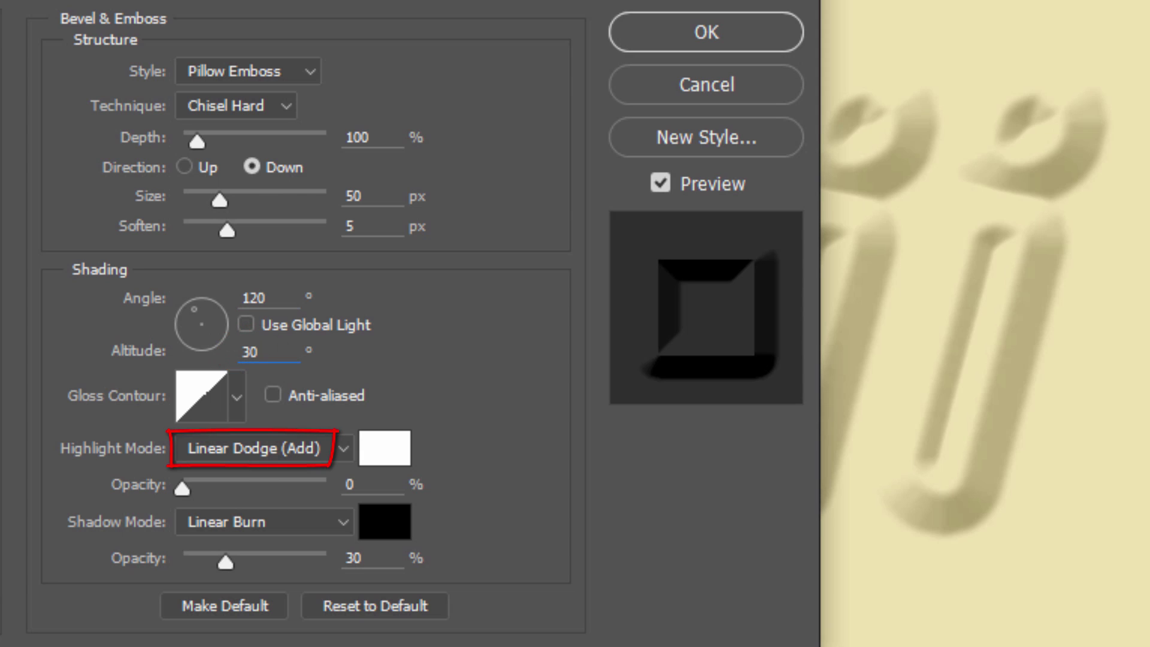
pyautogui.click(369, 484)
pyautogui.write('12')
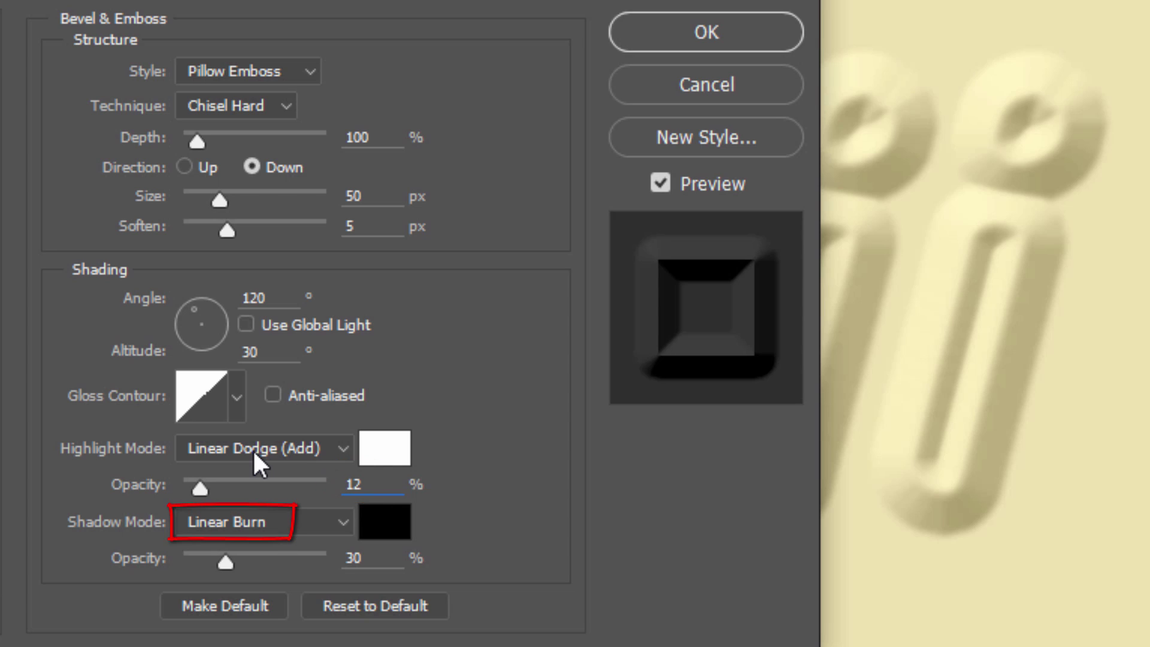
pyautogui.click(378, 558)
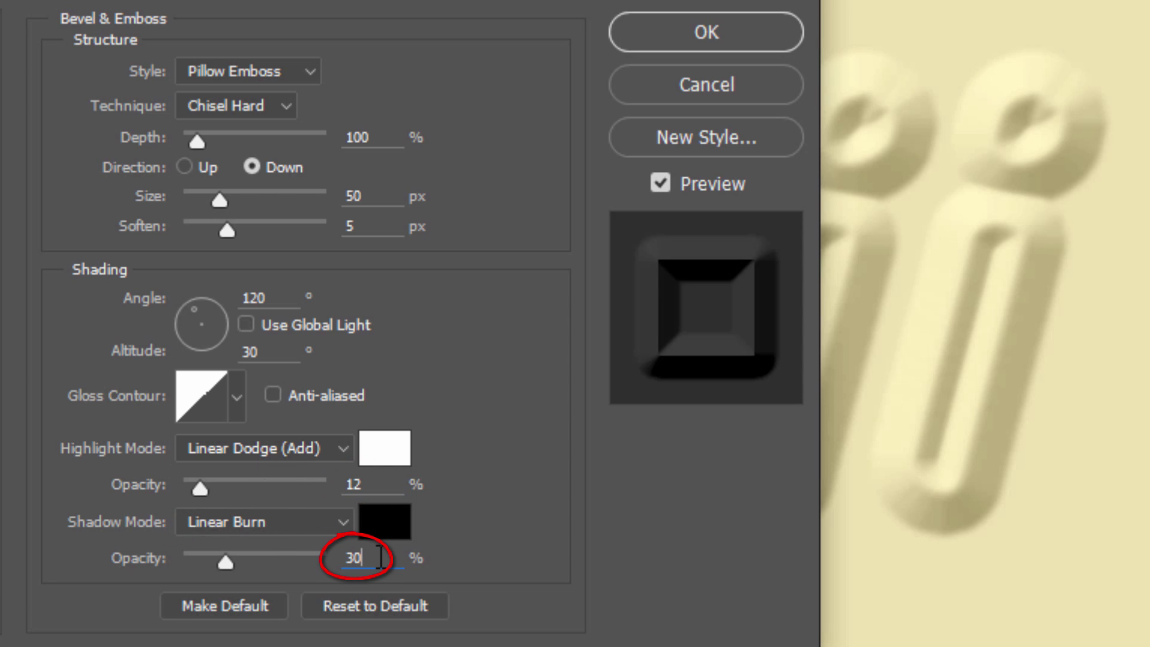
pyautogui.press('BackSpace')
pyautogui.write('9')
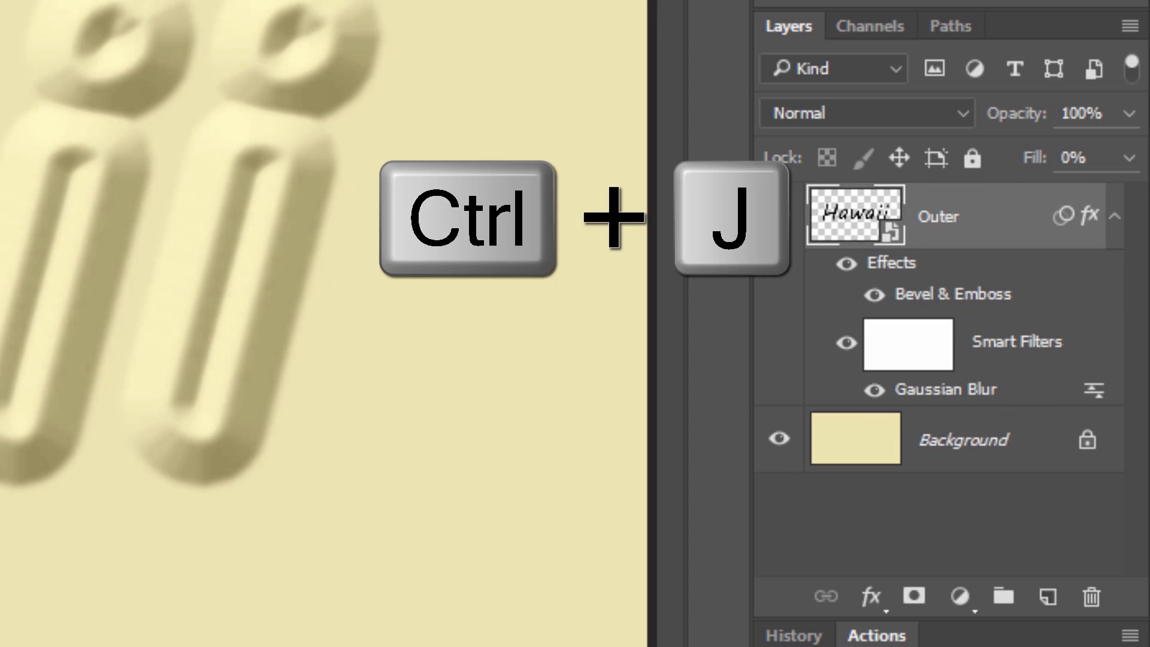
# Duplicate Outer as a layer named Inner and raise its fill to 100%
pyautogui.hotkey('ctrl', 'j')
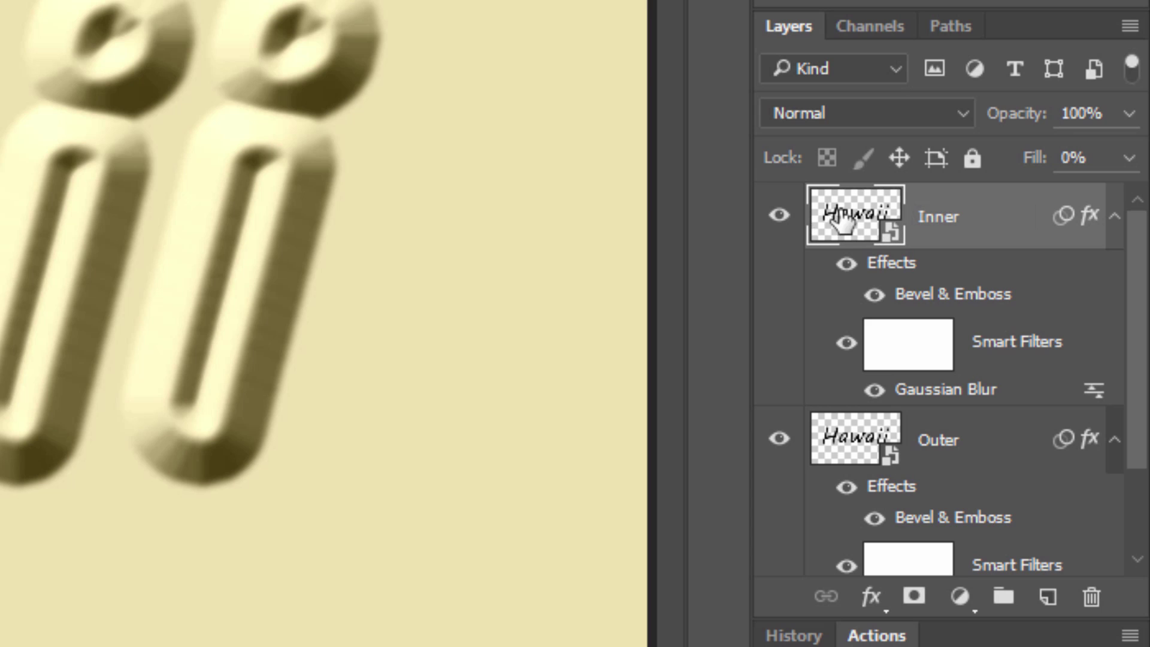
pyautogui.click(1129, 157)
pyautogui.moveTo(975, 199); pyautogui.dragTo(1132, 200)
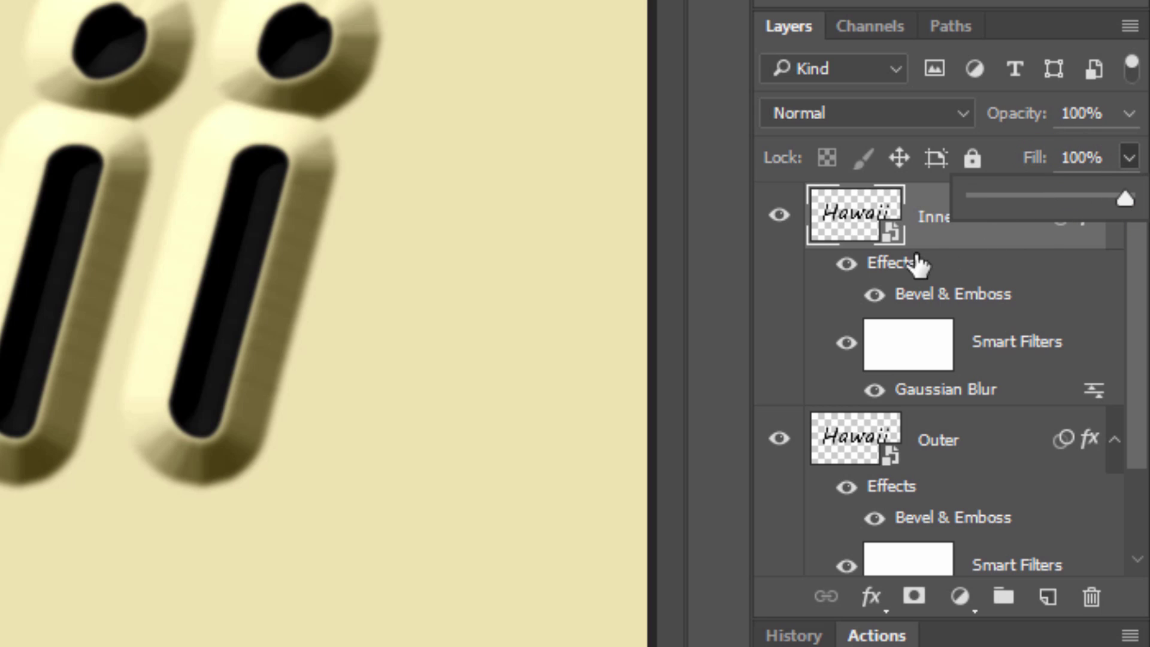
pyautogui.click(891, 269)
# Add an F0E2AF Color Overlay to the Inner layer
pyautogui.doubleClick(892, 263)
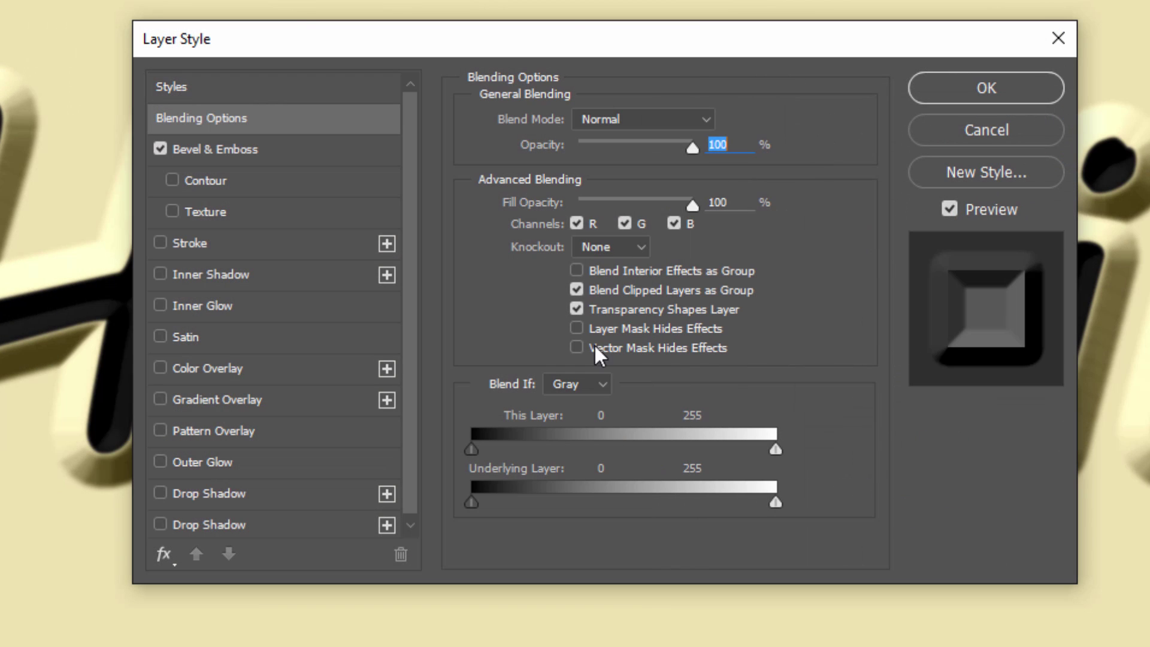
pyautogui.click(285, 368)
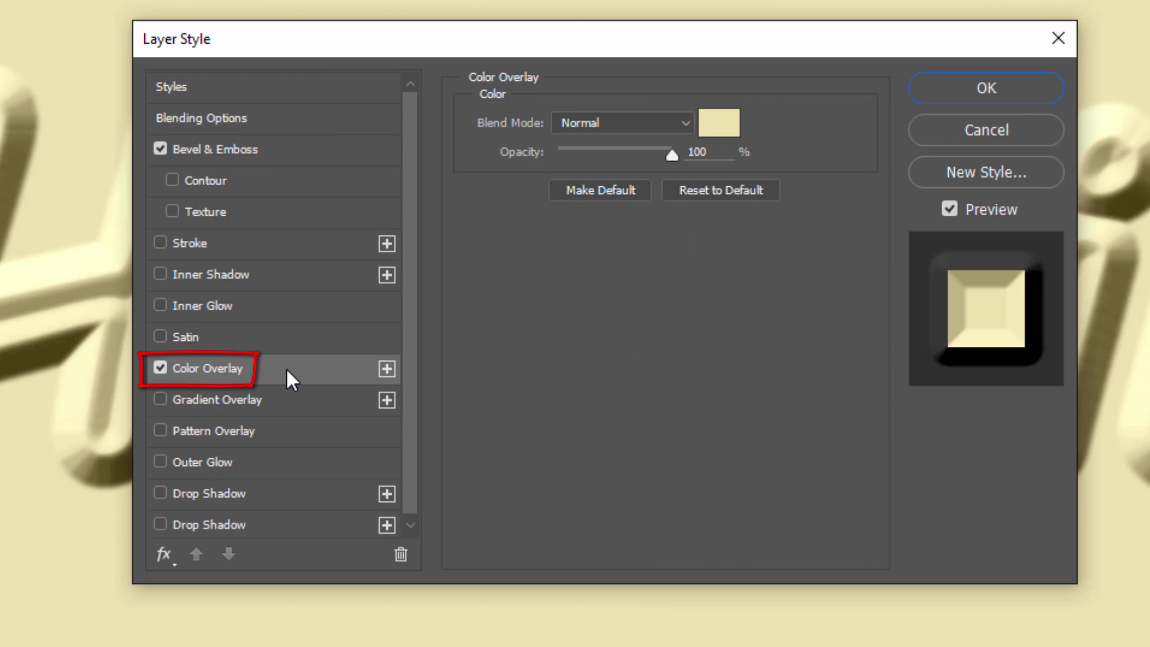
pyautogui.click(715, 126)
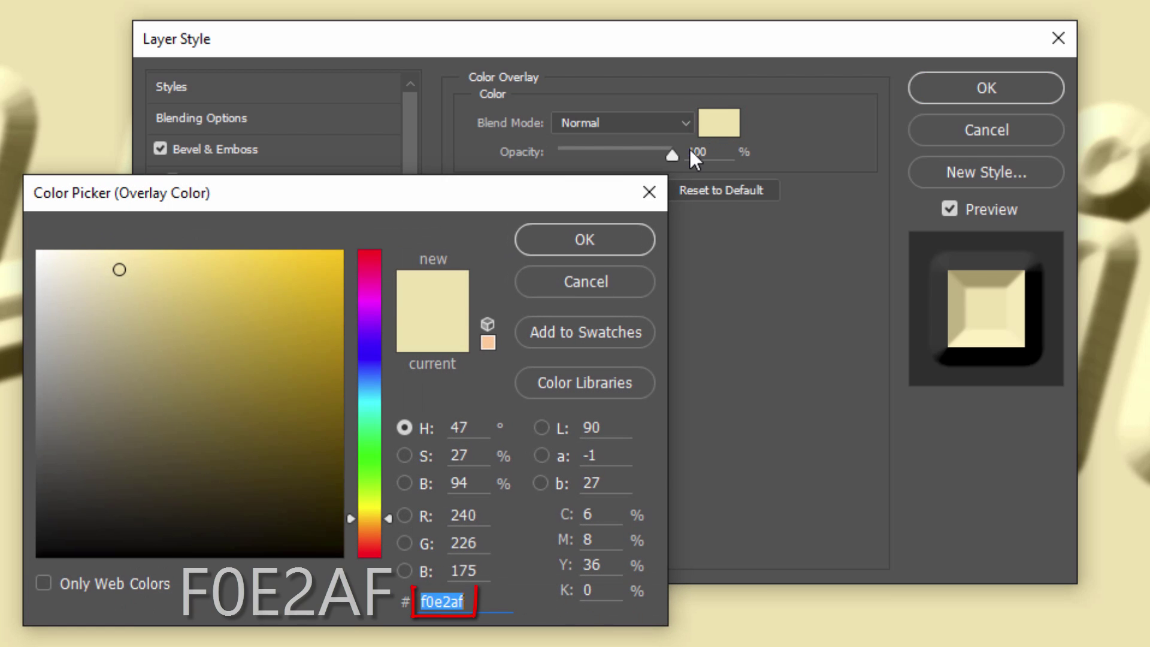
pyautogui.write('F0E2AF')
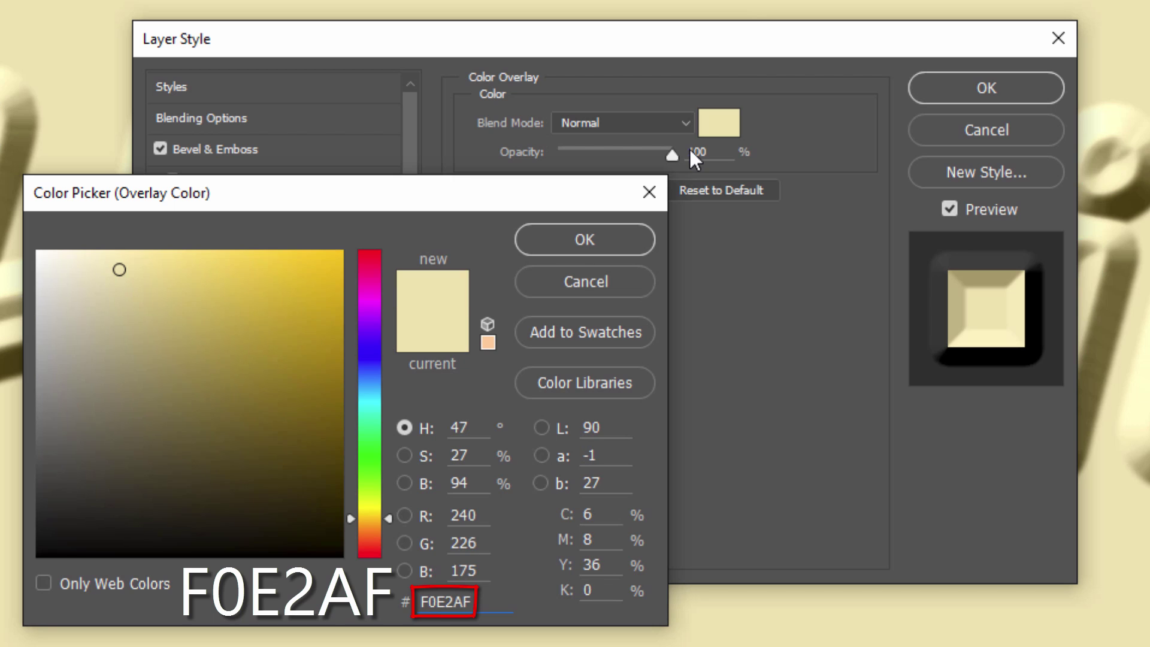
pyautogui.press('Return')
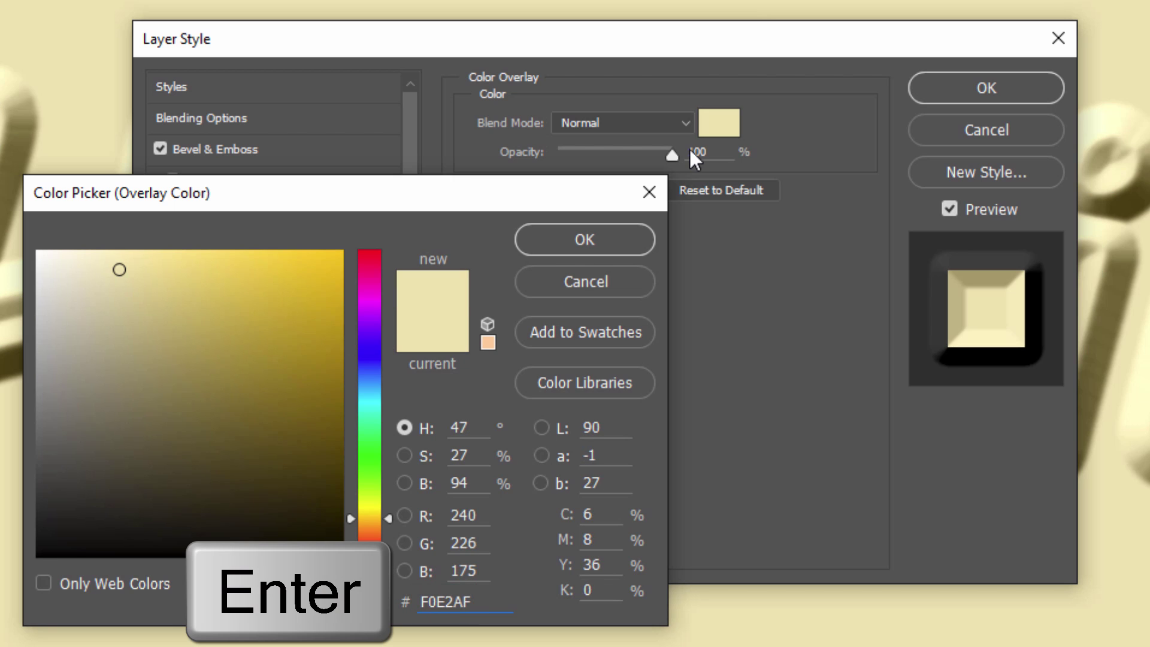
# Change Inner's bevel to a Smooth Inner Bevel with depth 235% and size 27
pyautogui.click(322, 150)
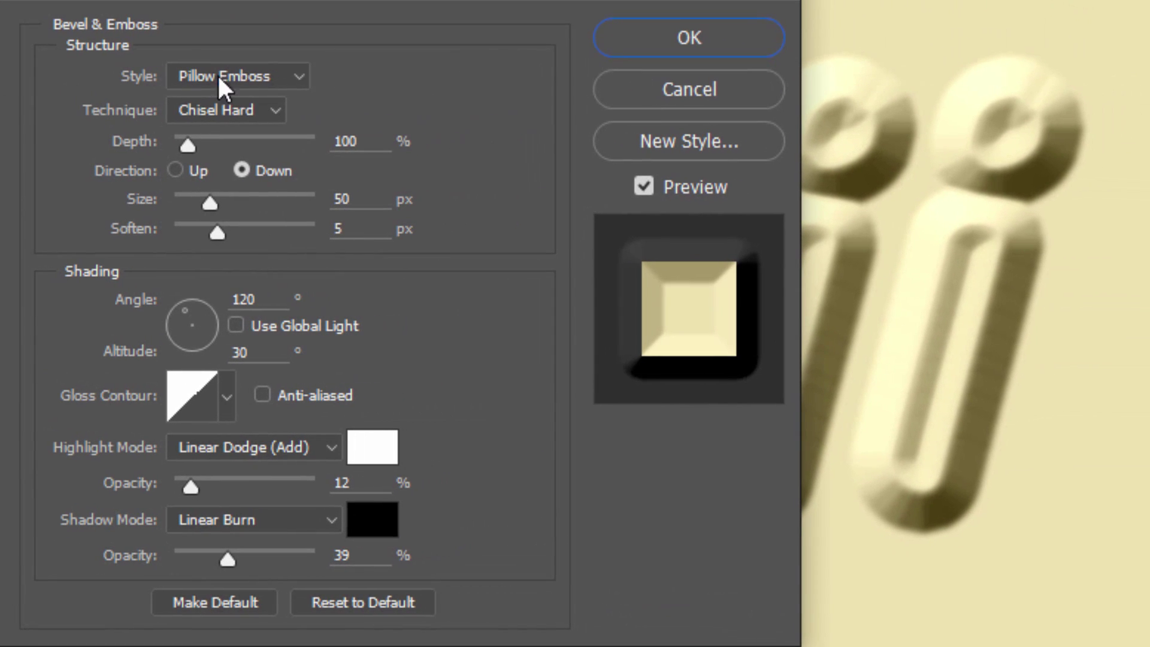
pyautogui.click(303, 77)
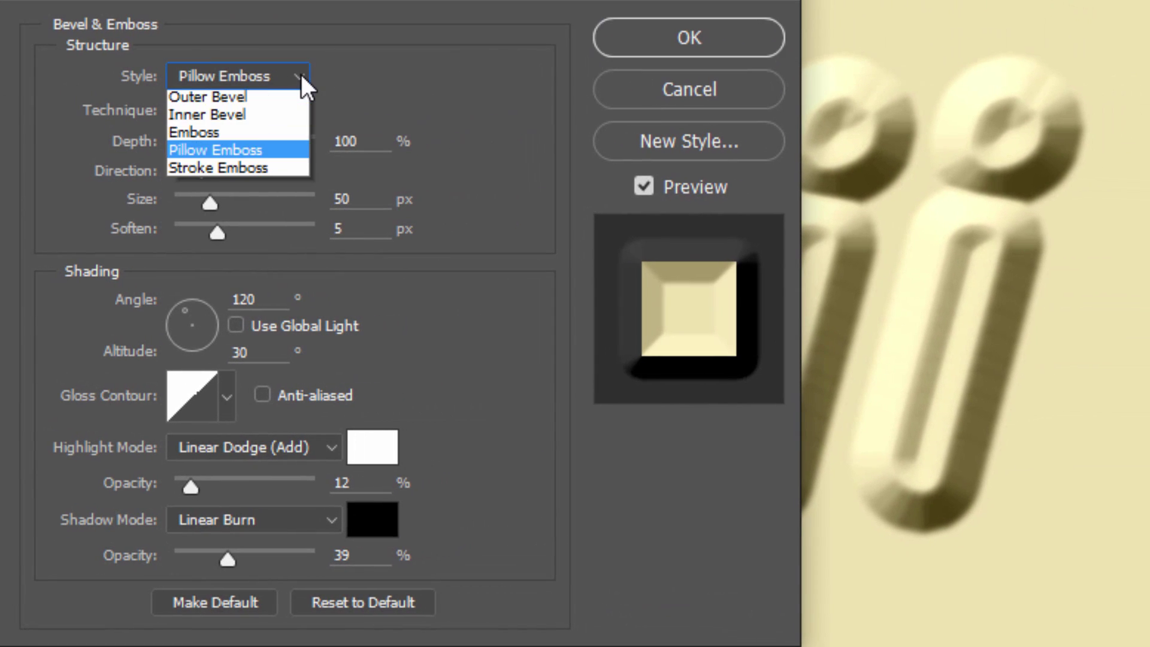
pyautogui.click(287, 118)
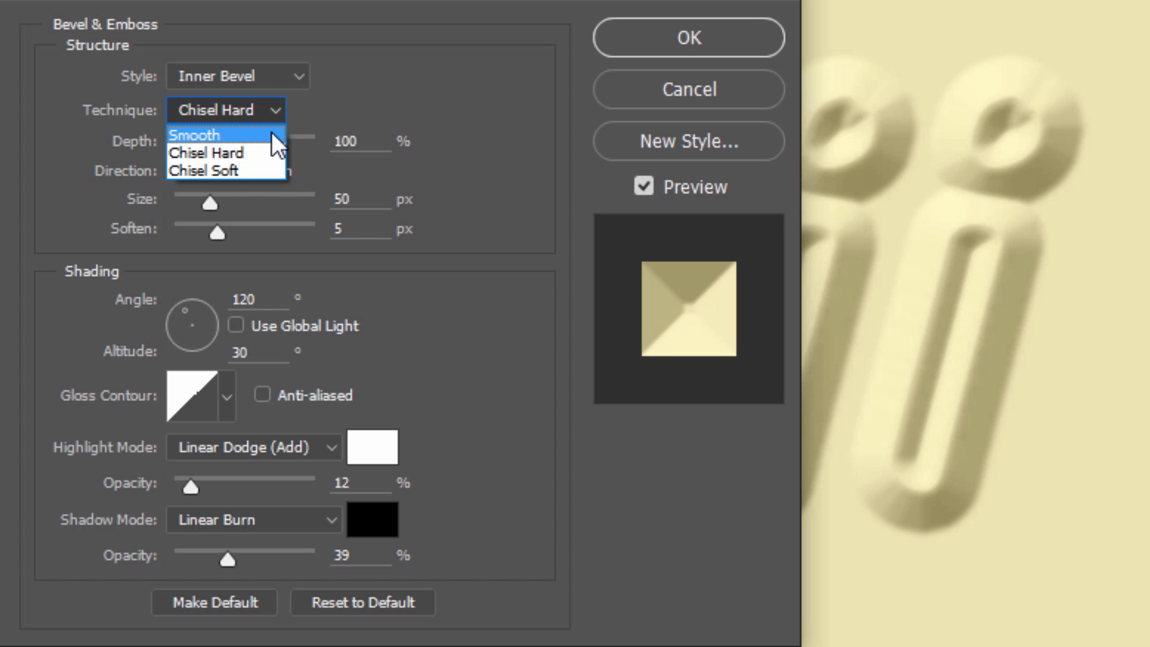
pyautogui.click(271, 132)
pyautogui.click(372, 141)
pyautogui.moveTo(188, 144); pyautogui.dragTo(205, 126)
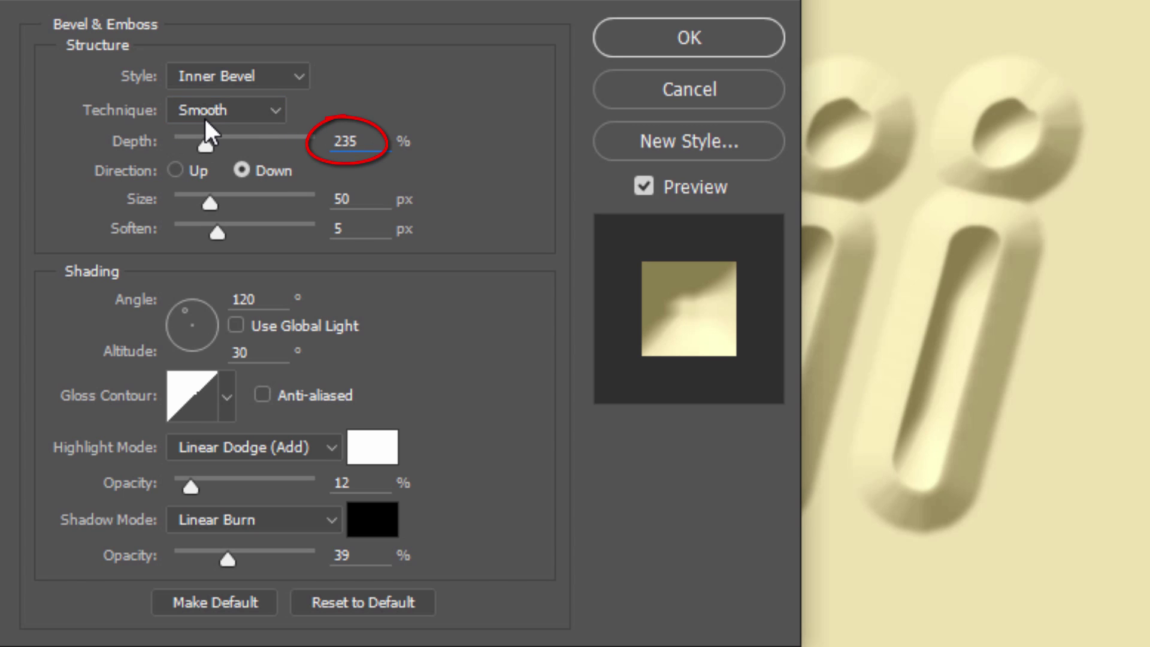
pyautogui.doubleClick(341, 199)
pyautogui.write('27')
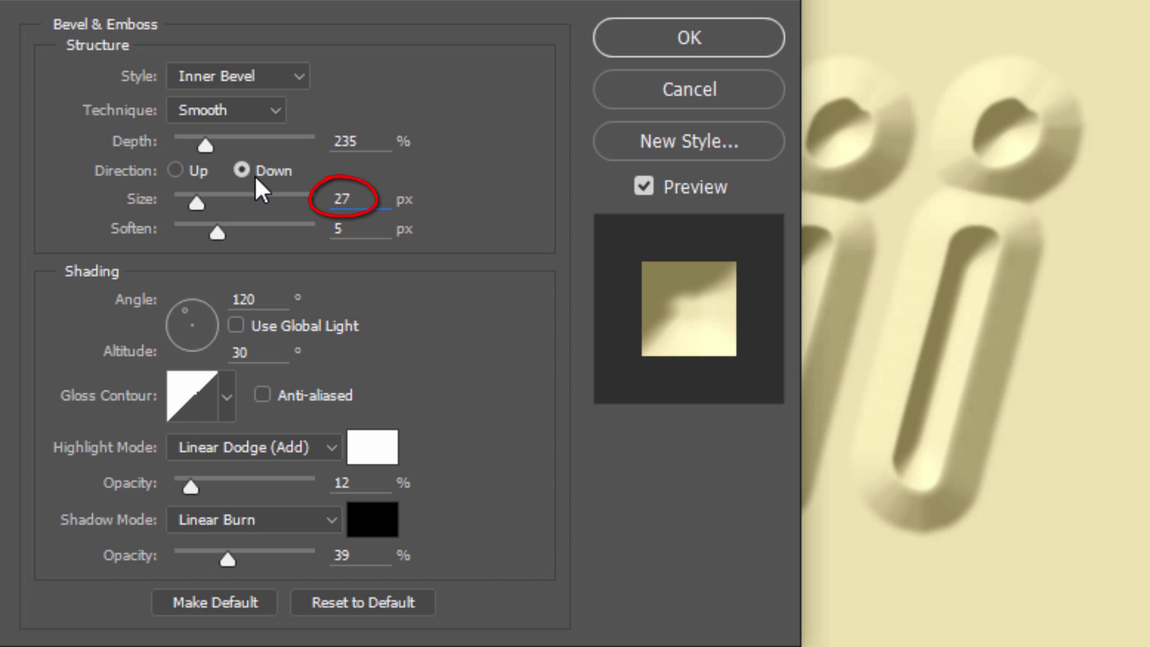
pyautogui.press('Tab')
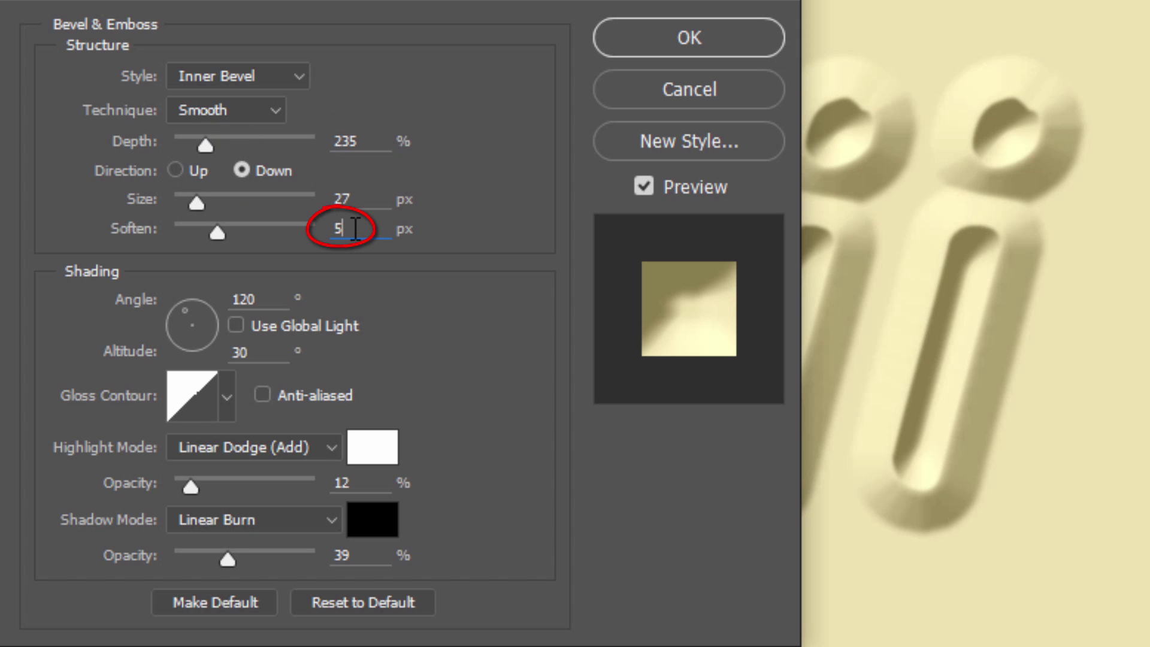
pyautogui.write('7')
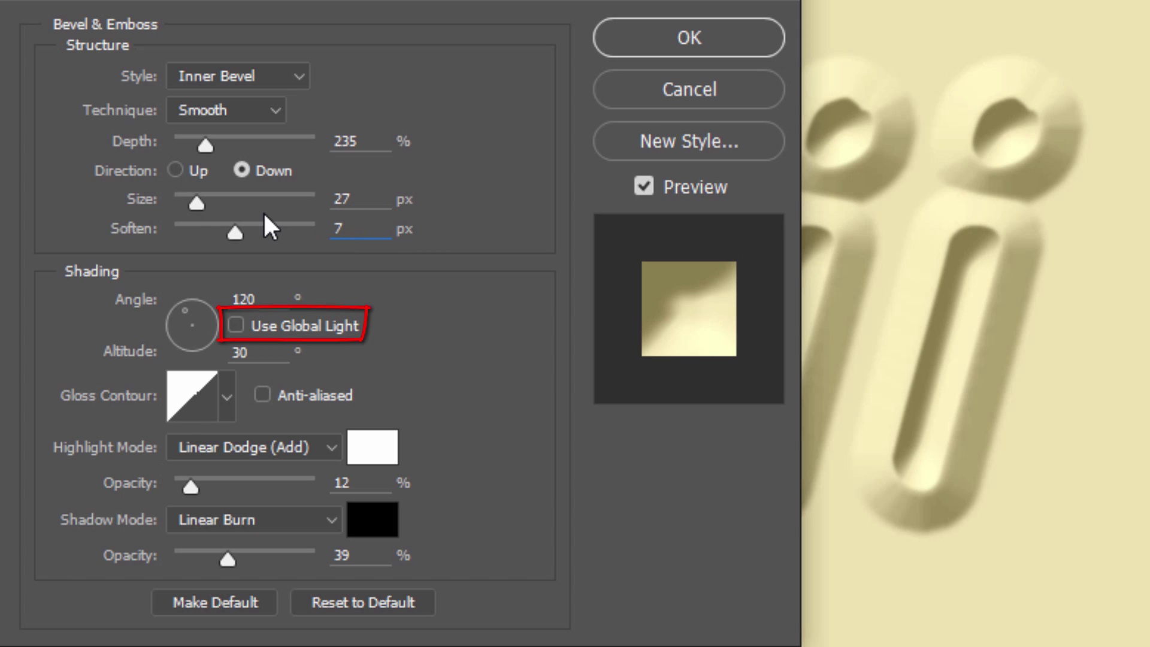
# Set the bevel angle to 130°, altitude 48°, highlight 0%, and shadow 30%
pyautogui.click(266, 299)
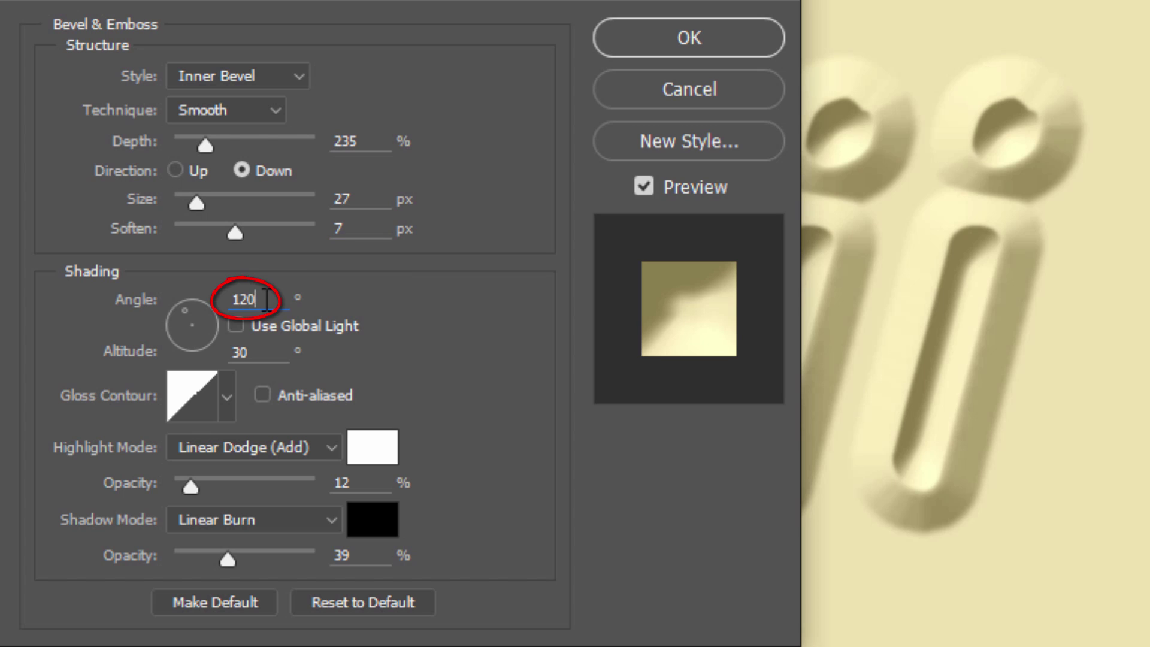
pyautogui.hotkey('shift', 'Up')
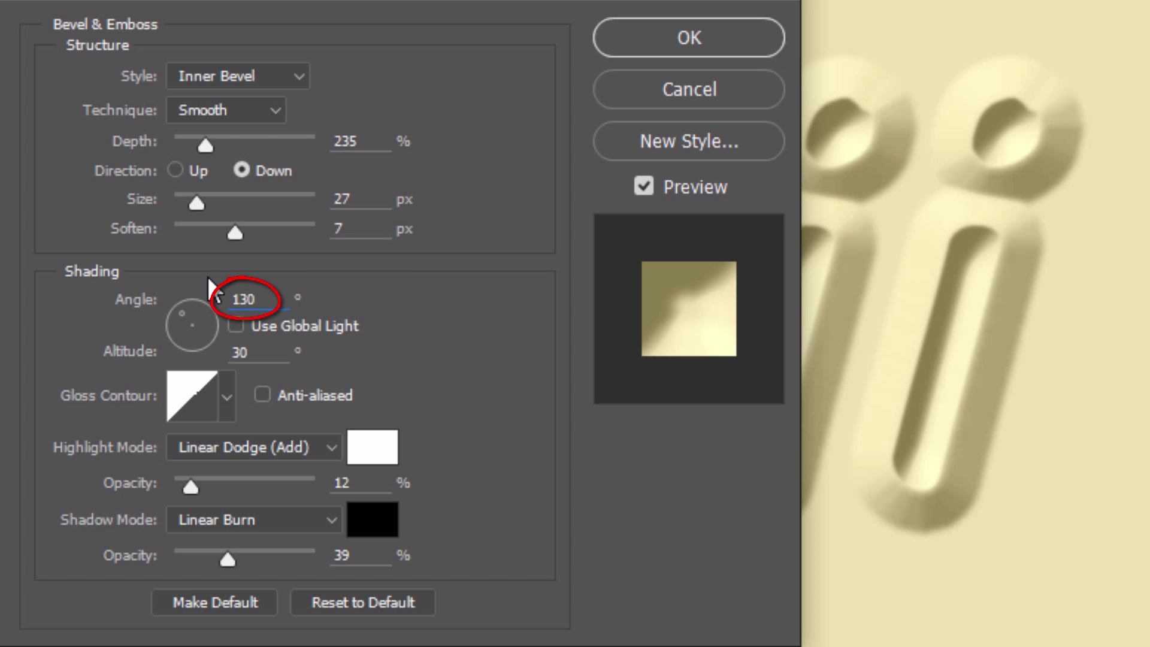
pyautogui.click(253, 353)
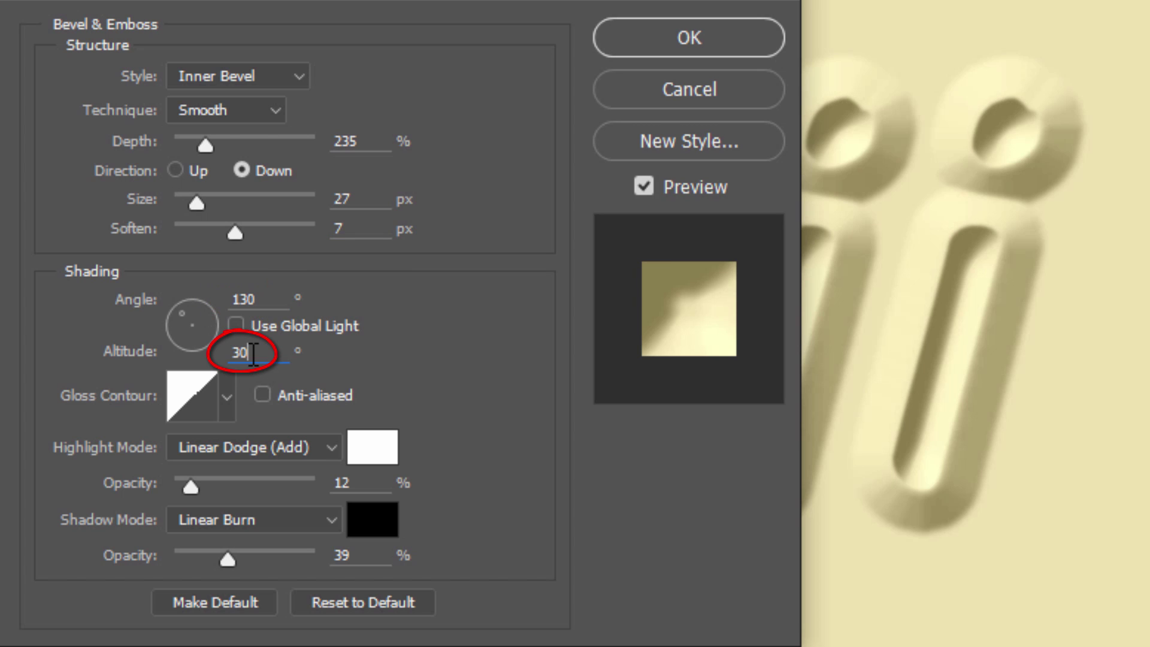
pyautogui.click(186, 321)
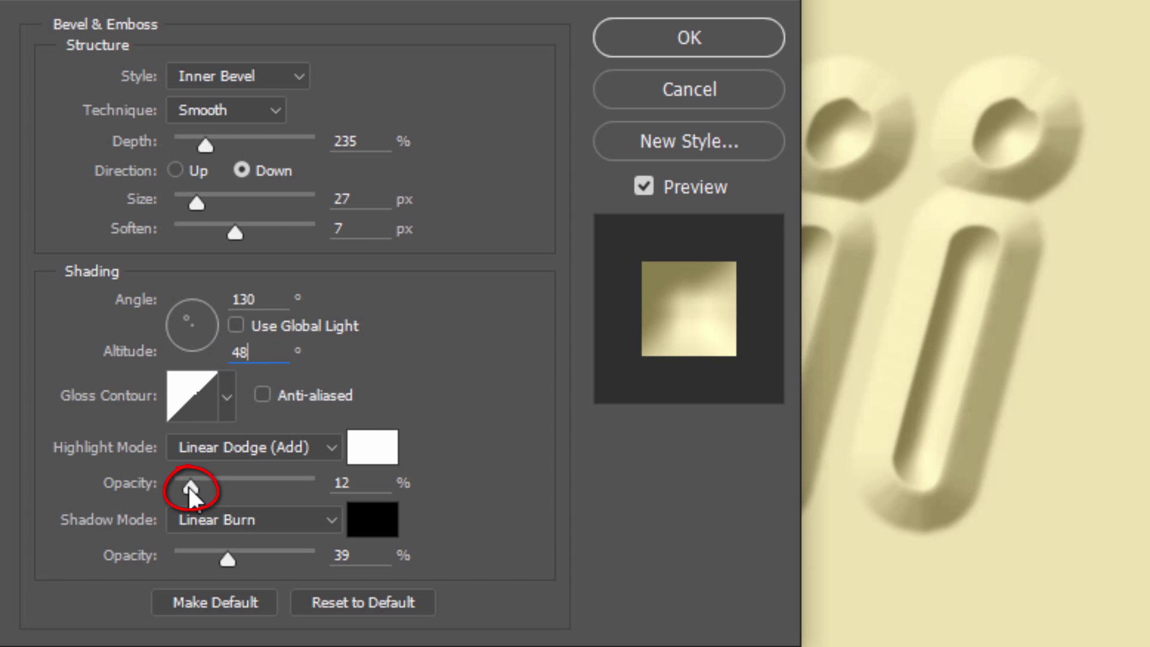
pyautogui.moveTo(188, 488); pyautogui.dragTo(126, 503)
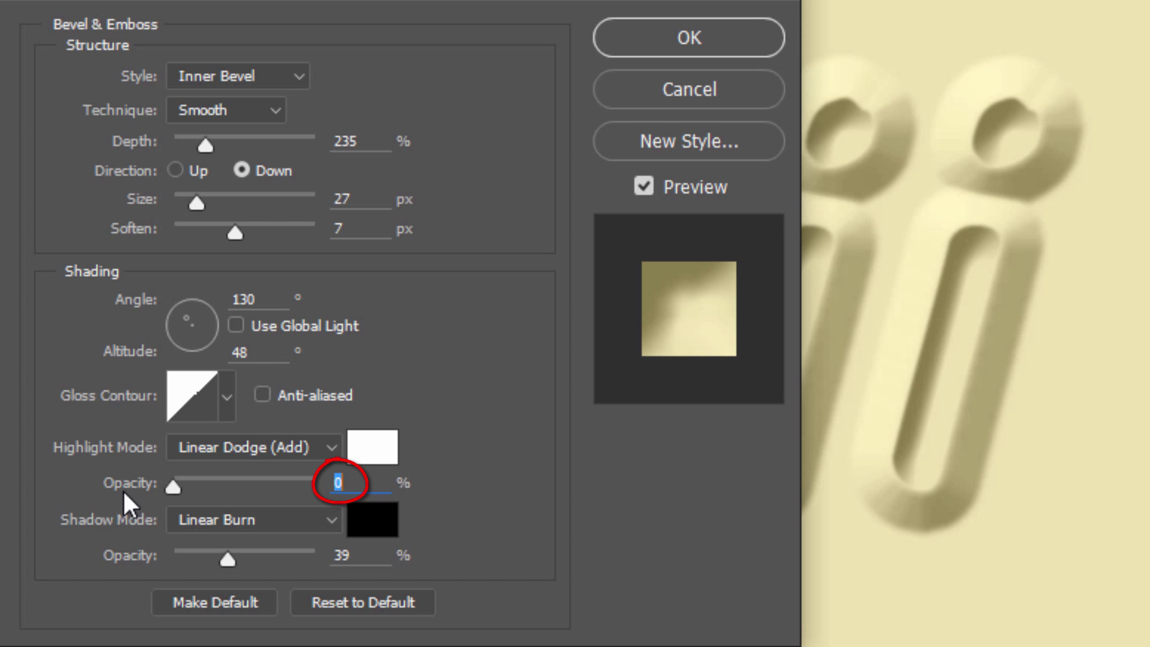
pyautogui.click(360, 555)
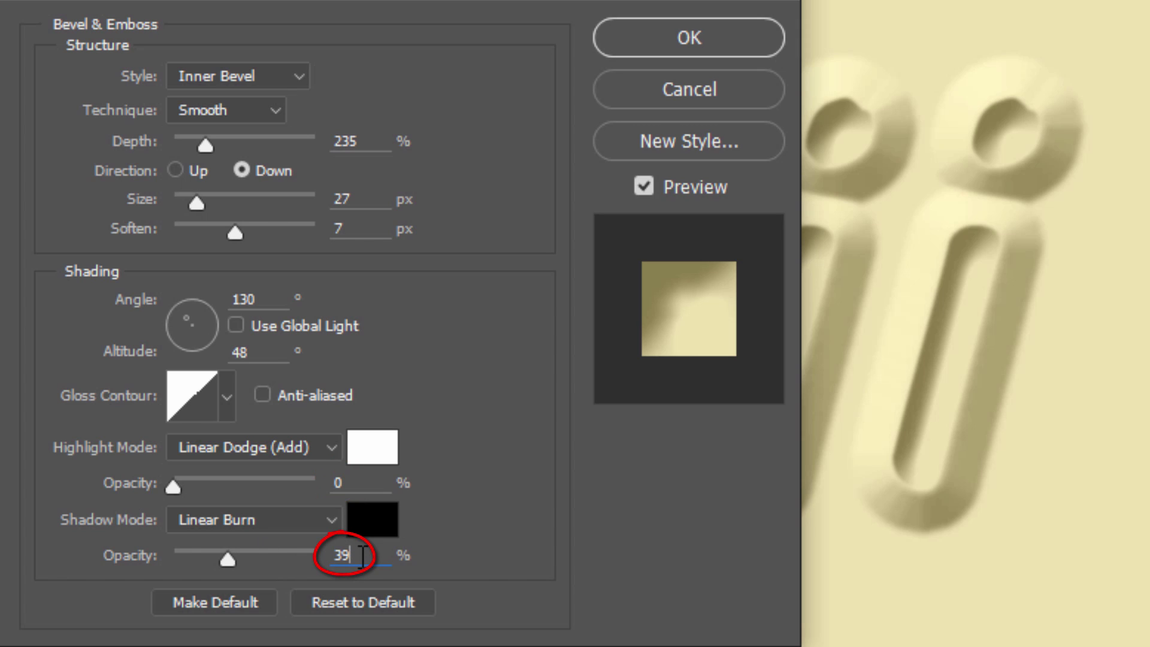
pyautogui.press('BackSpace')
pyautogui.write('0')
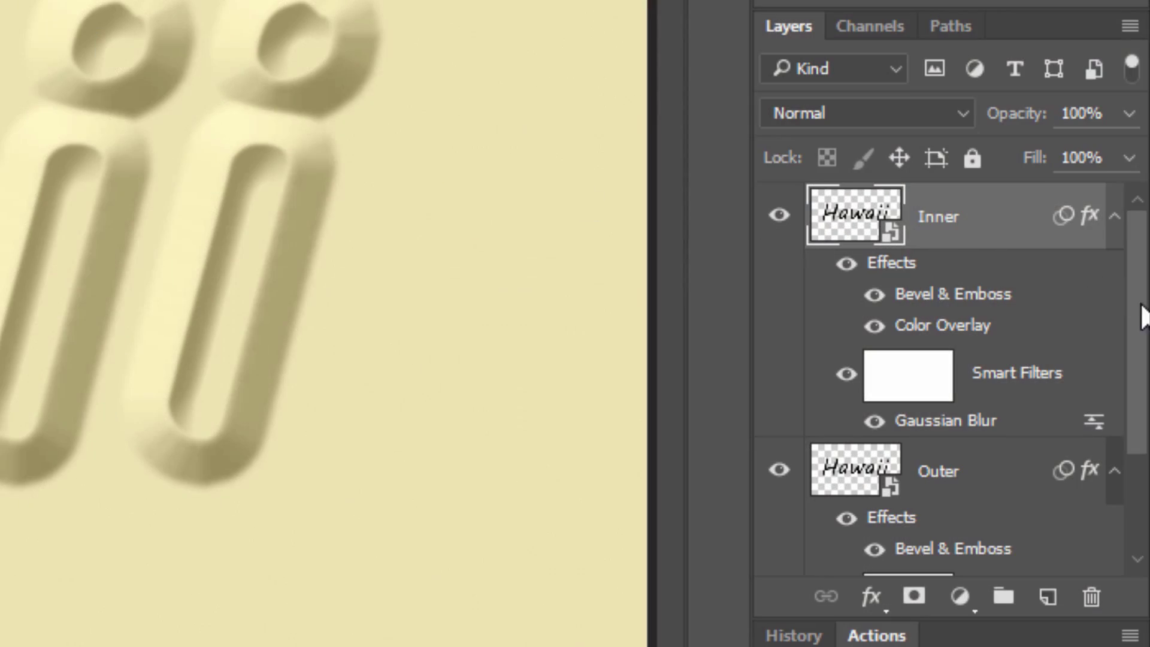
pyautogui.moveTo(1141, 305); pyautogui.dragTo(1121, 535)
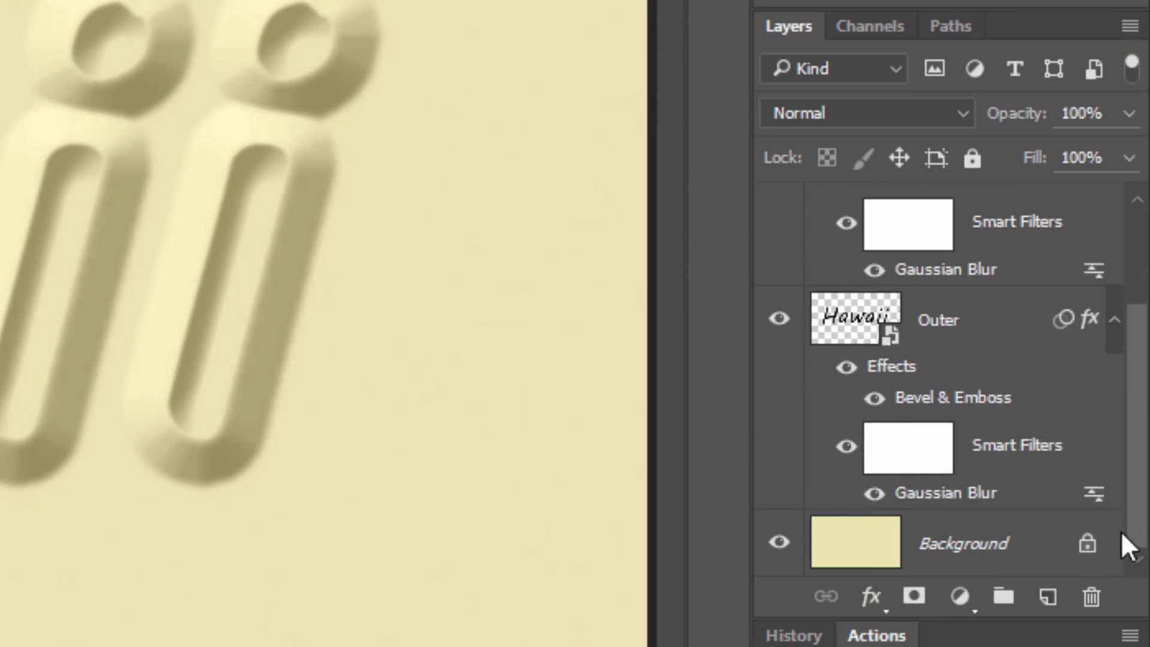
# Select Inner, Outer and Background and convert them into one smart object
pyautogui.keyDown('shift'); pyautogui.click(866, 546); pyautogui.keyUp('shift')
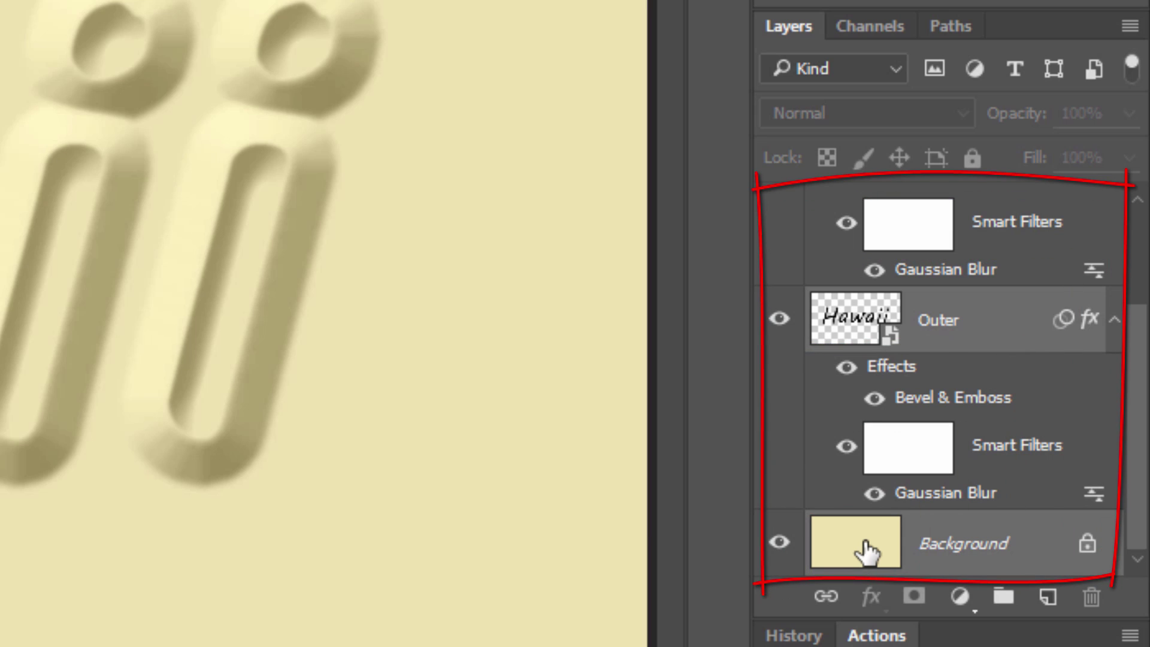
pyautogui.click(1129, 26)
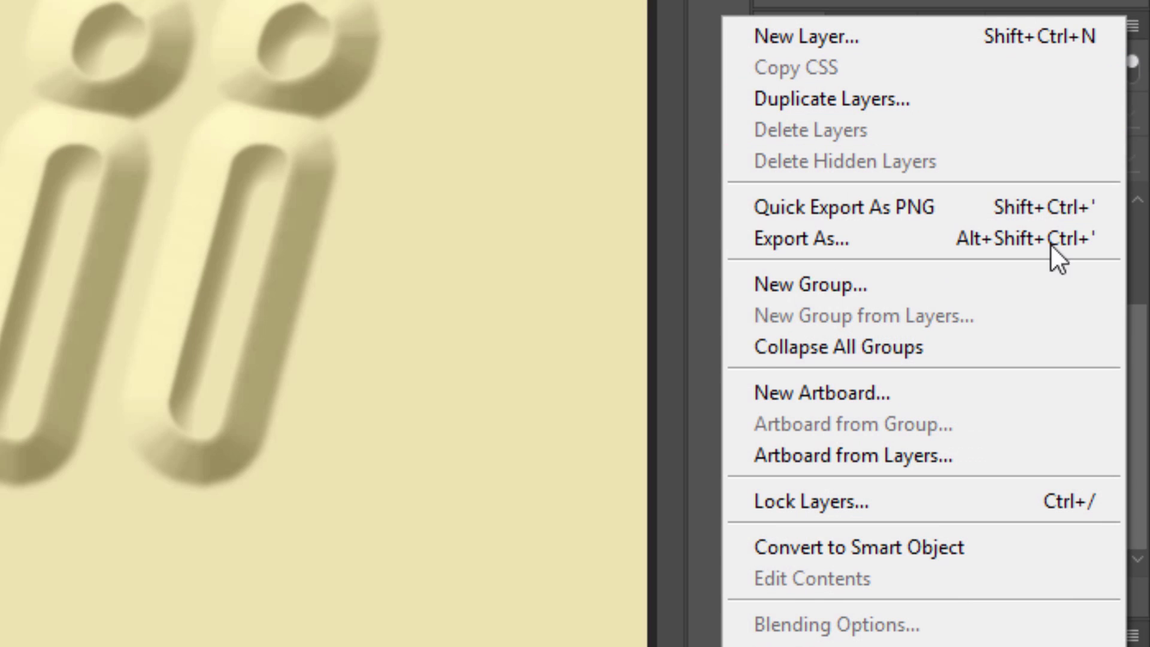
pyautogui.click(979, 555)
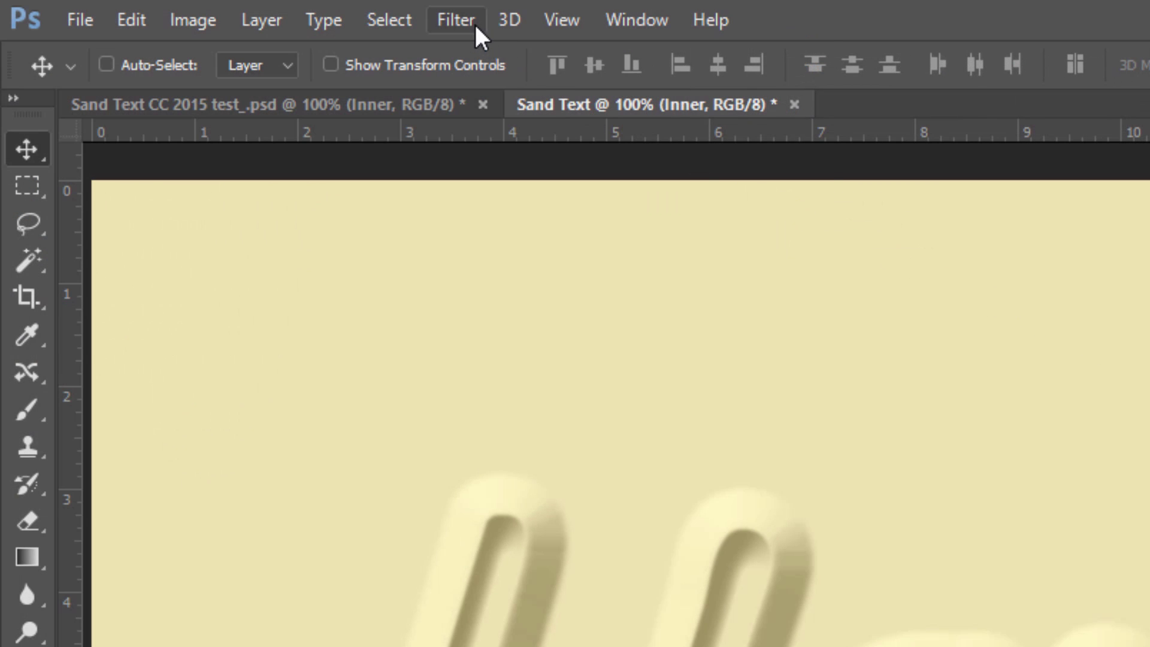
# Apply Add Noise to the Inner smart object: 3%, Gaussian, Monochromatic
pyautogui.click(458, 18)
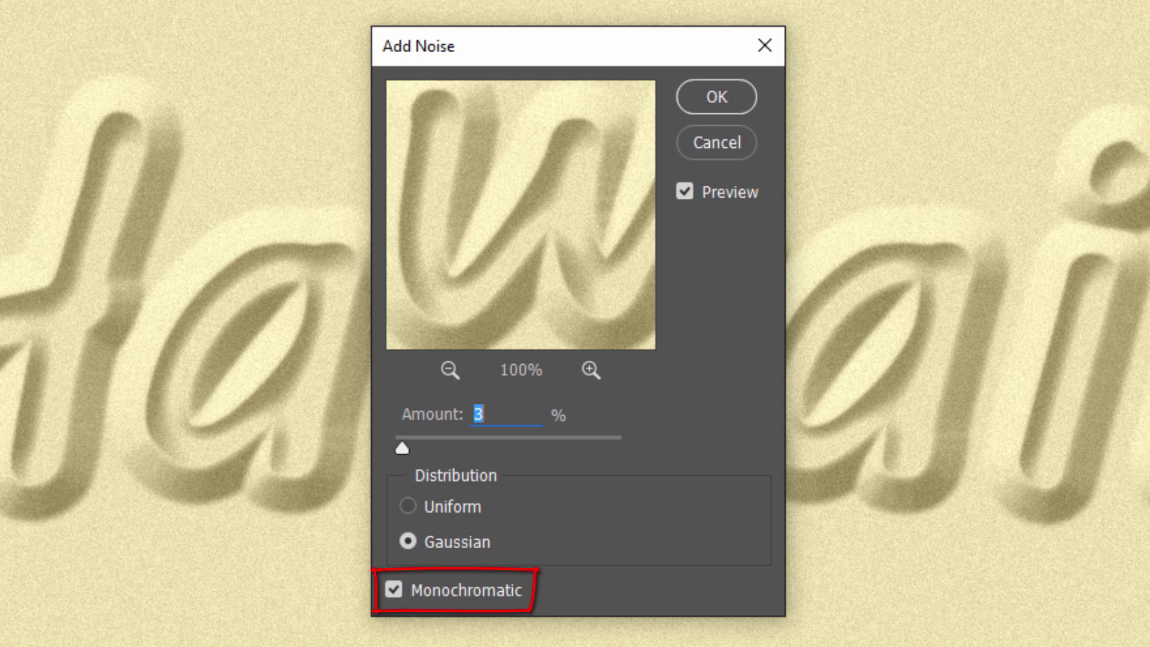
pyautogui.click(719, 99)
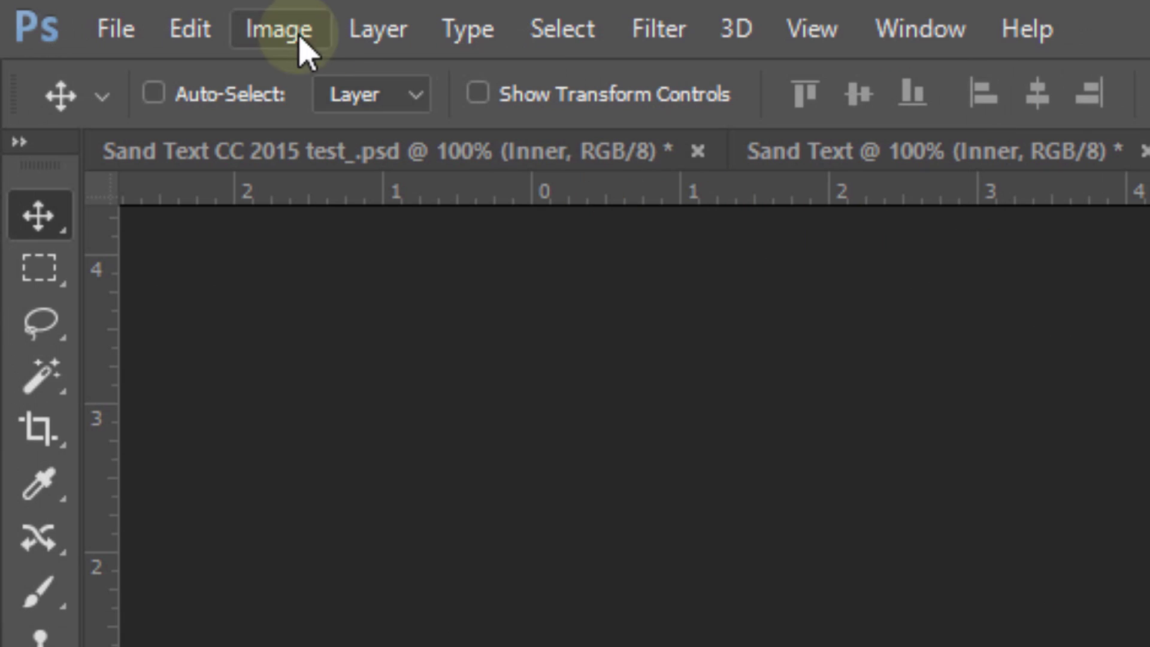
# Widen the Hawaii.psb canvas to 140% width, measured in Percent units
pyautogui.click(80, 10)
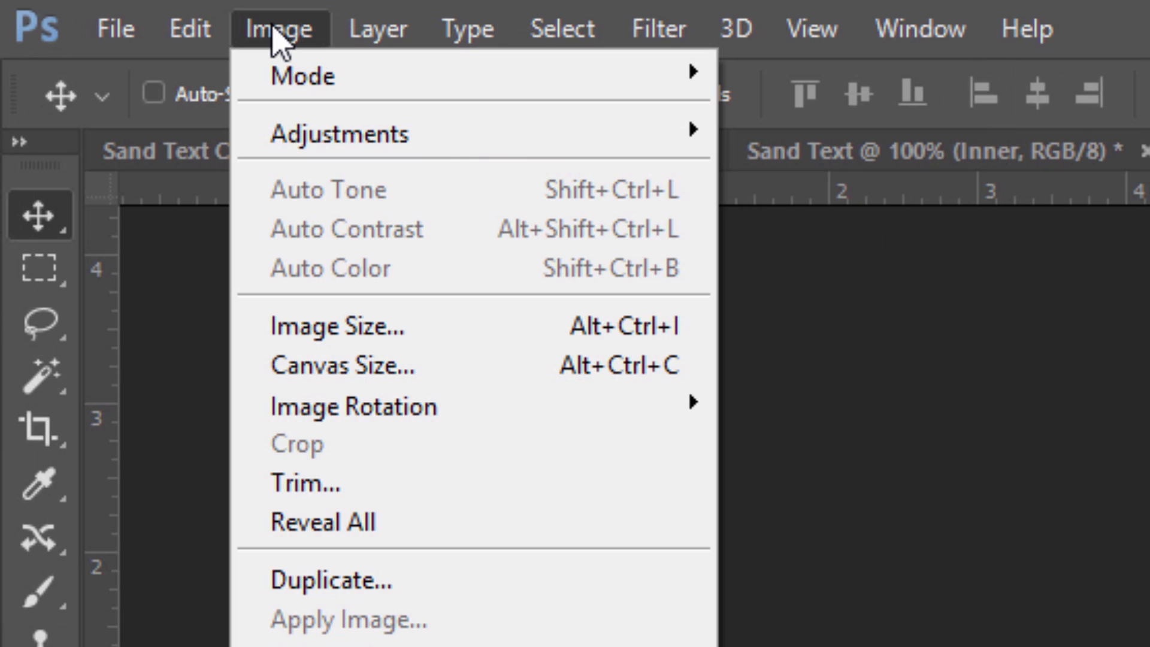
pyautogui.click(327, 368)
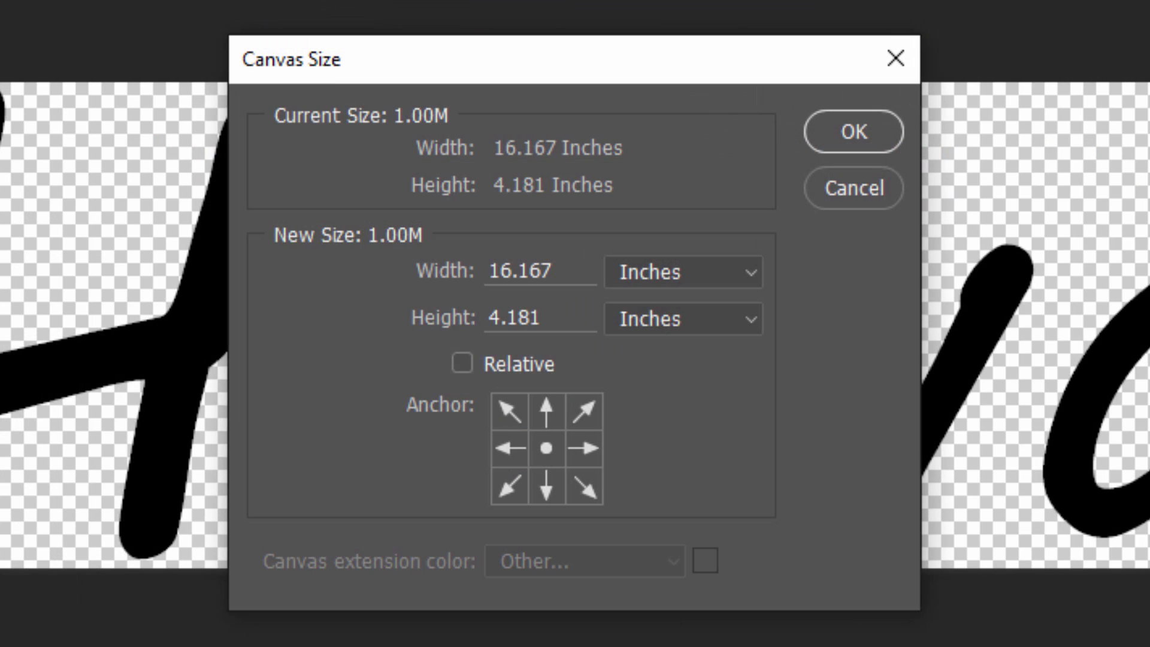
pyautogui.click(731, 274)
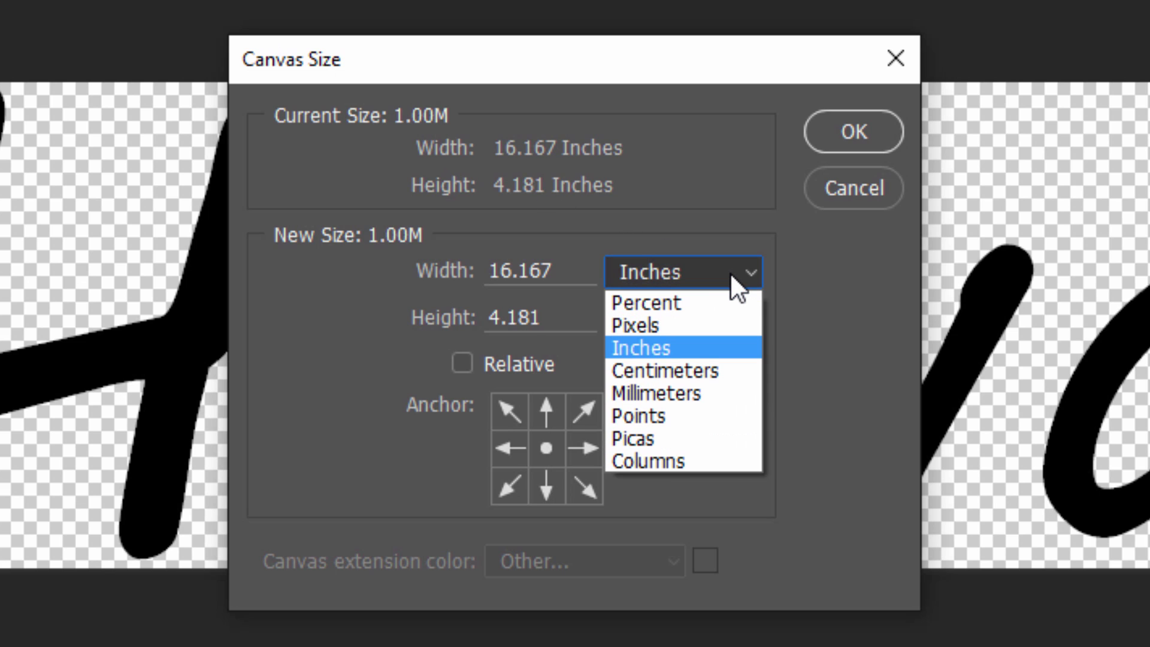
pyautogui.click(717, 300)
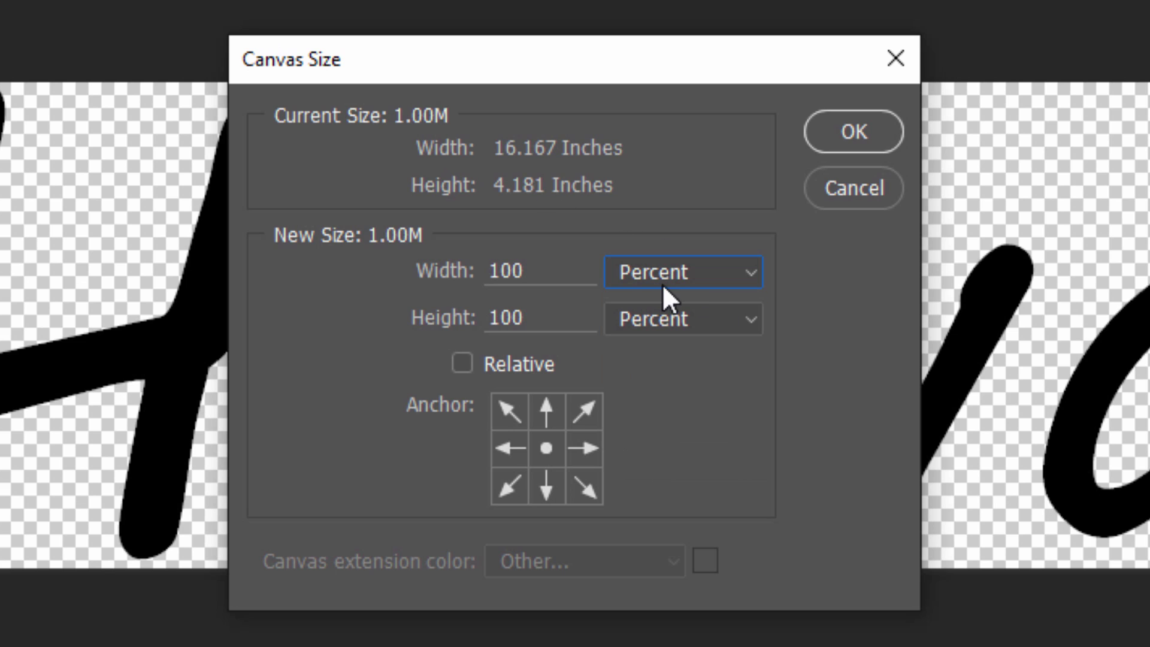
pyautogui.click(564, 276)
pyautogui.press('BackSpace')
pyautogui.press('BackSpace')
pyautogui.write('40')
pyautogui.click(856, 133)
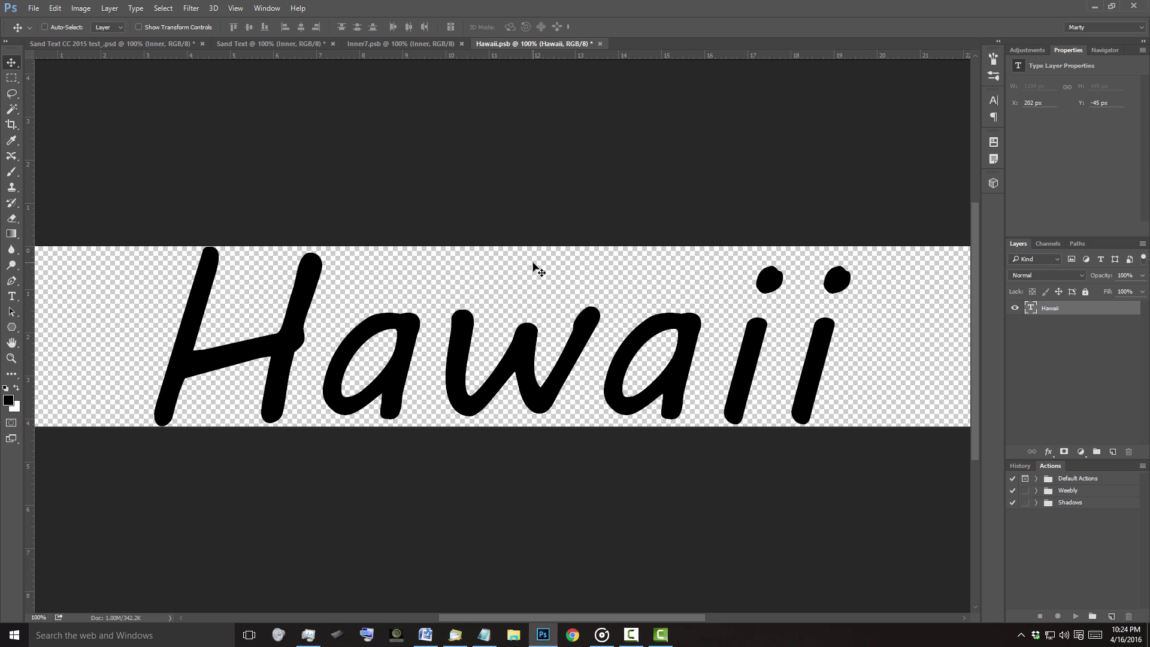
# Fit the document in the window and shrink the Hawaii text to 316 pt
pyautogui.hotkey('ctrl', '0')
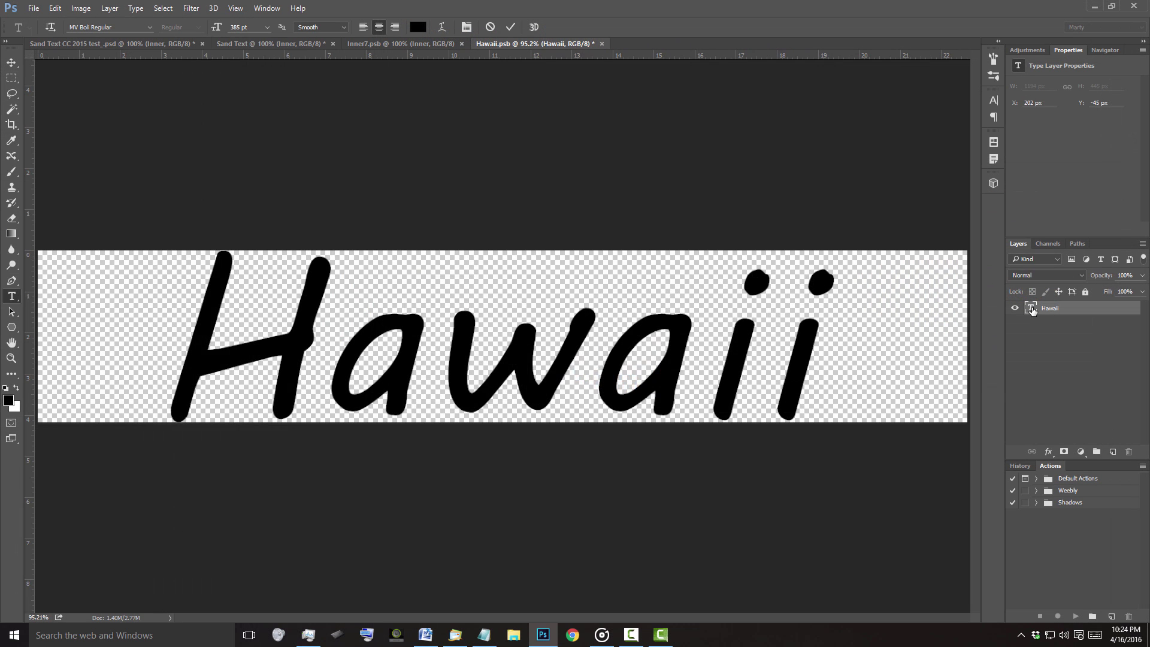
pyautogui.doubleClick(1031, 309)
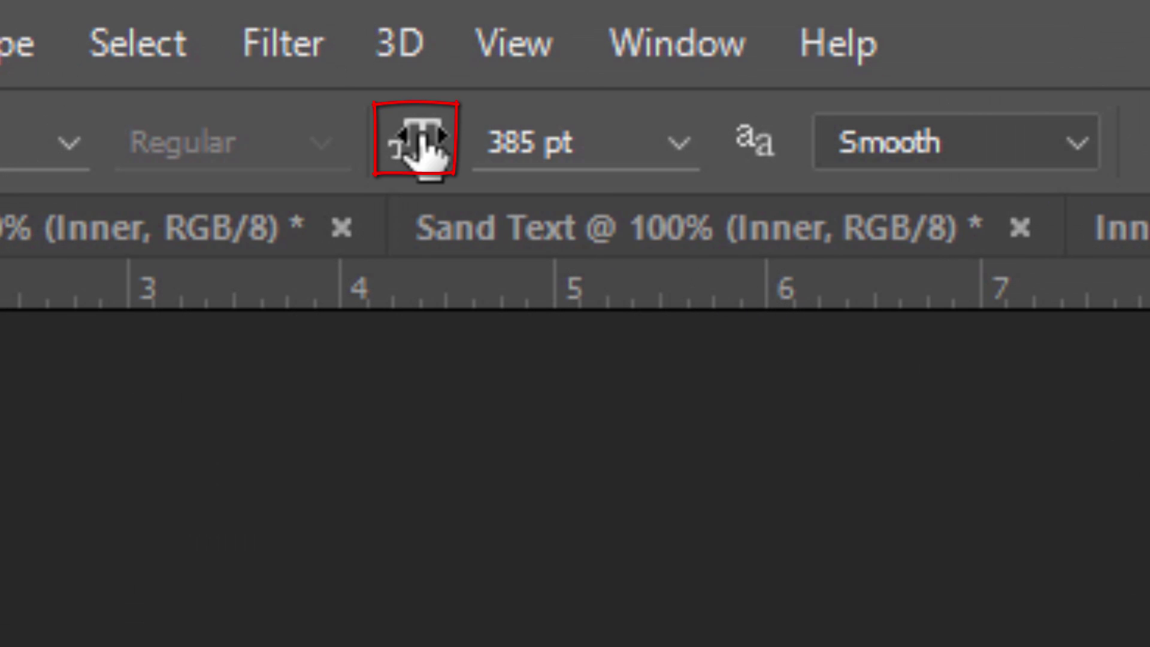
pyautogui.moveTo(418, 140)
pyautogui.mouseDown()
pyautogui.moveTo(218, 167)
pyautogui.moveTo(176, 34)
pyautogui.mouseUp()
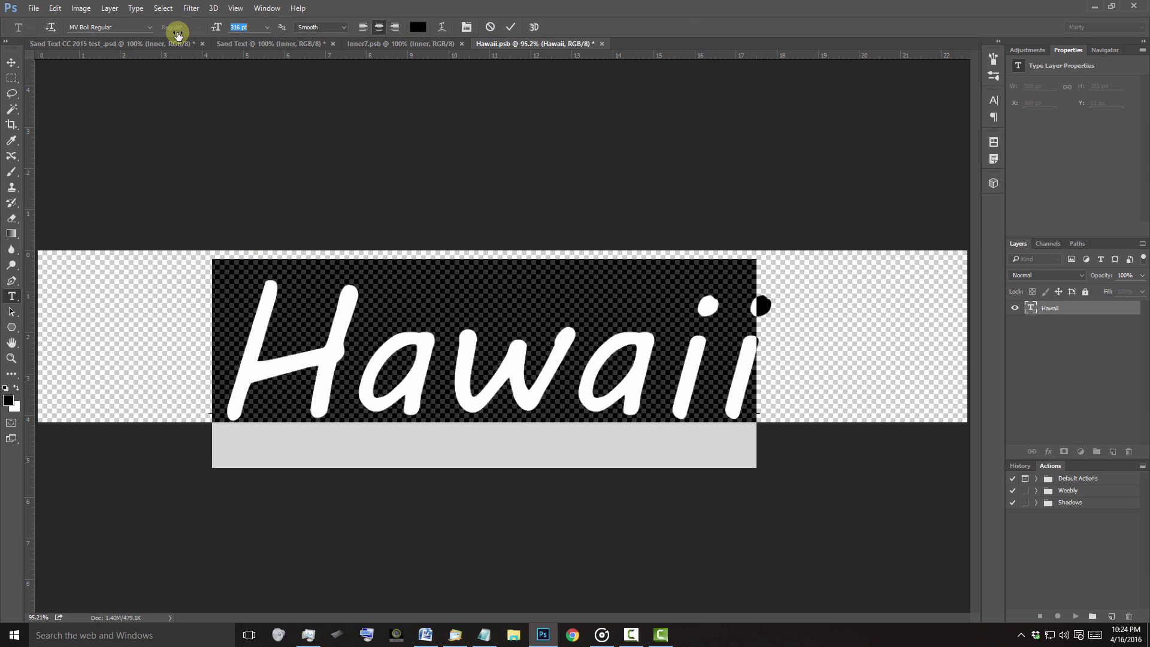
pyautogui.press('Return')
pyautogui.write('Caribbean')
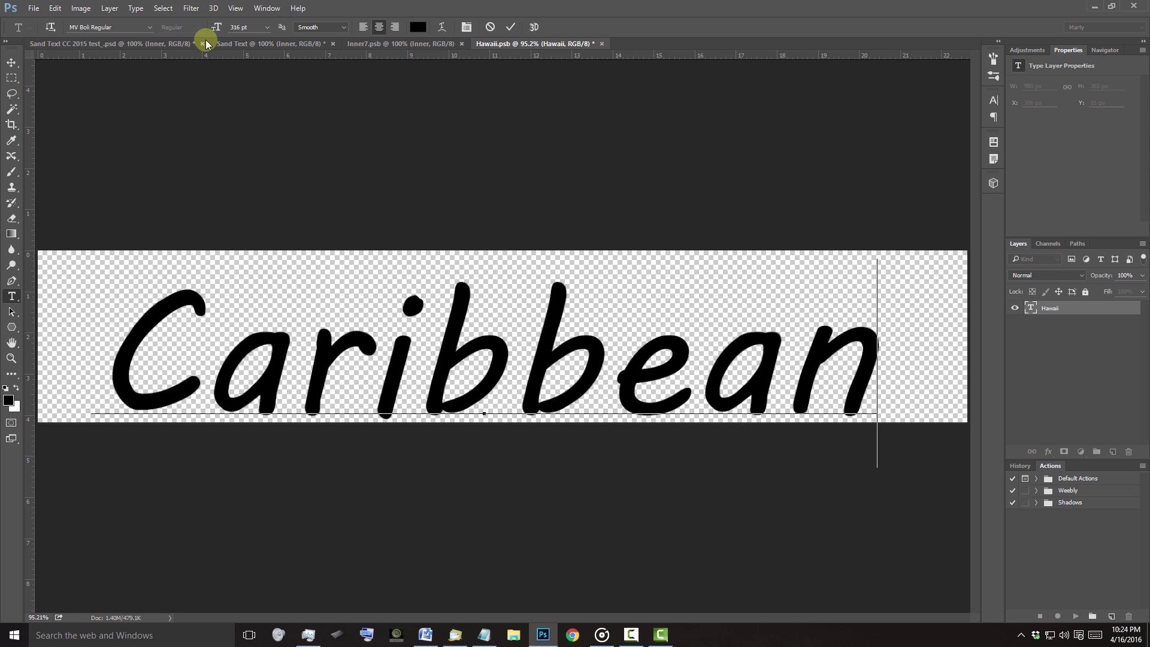
# Kern the spacing between the two b's of 'Caribbean' and commit the text
pyautogui.click(503, 364)
pyautogui.hotkey('alt', 'Right')
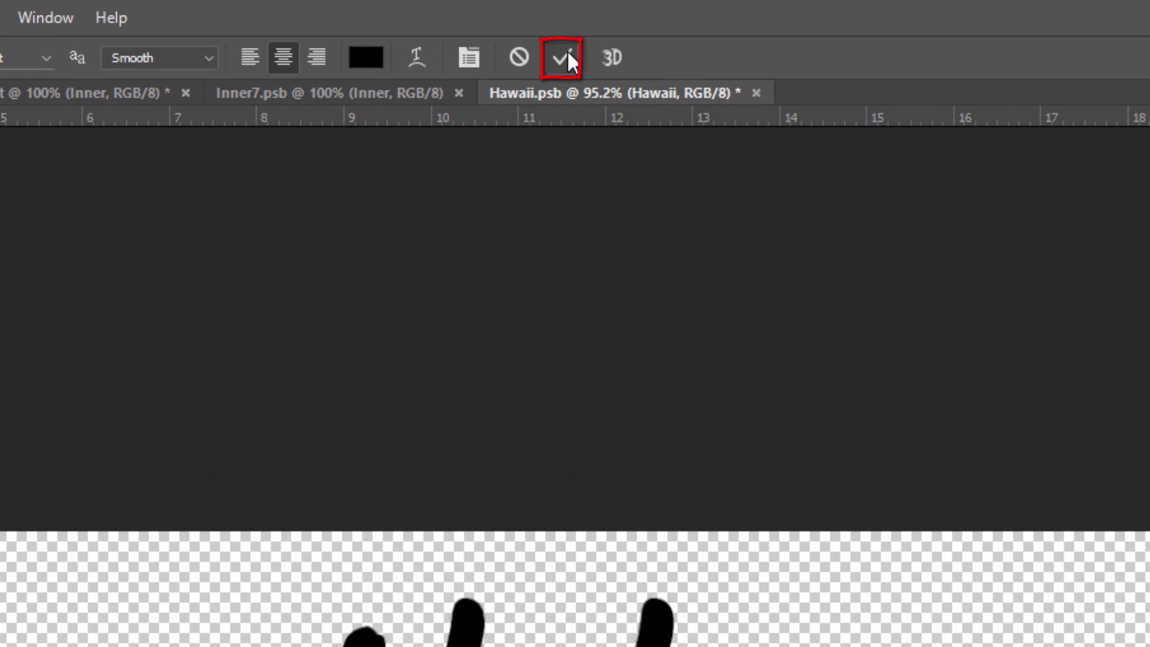
pyautogui.click(567, 56)
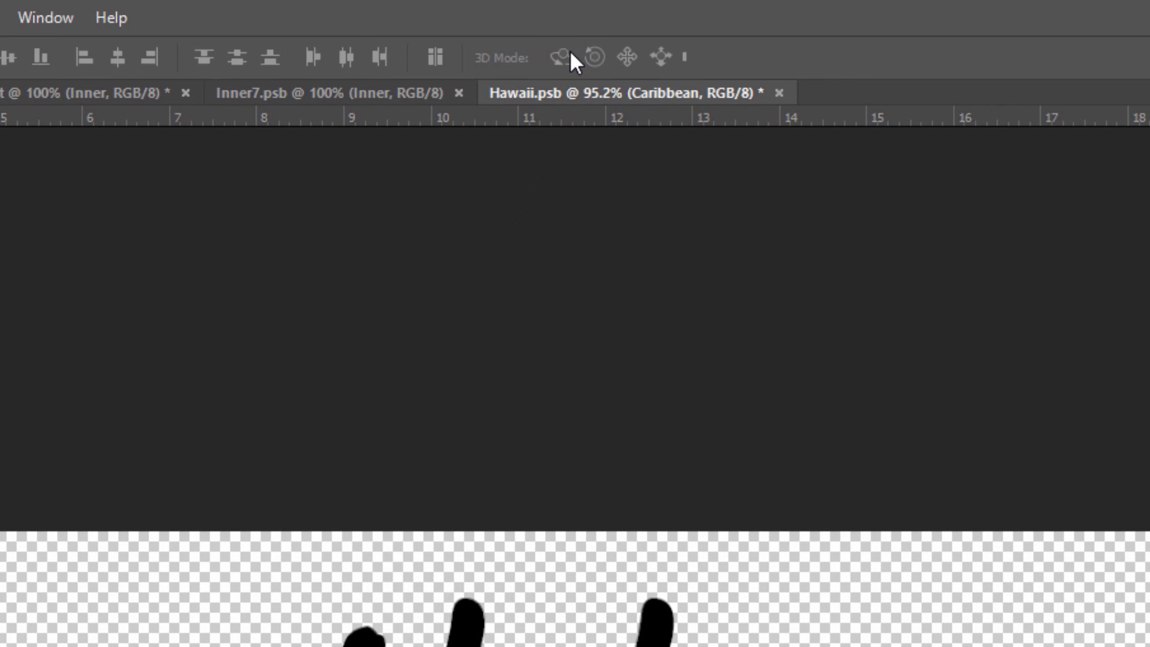
# Save and close Hawaii.psb, then close the Inner7.psb document
pyautogui.click(778, 92)
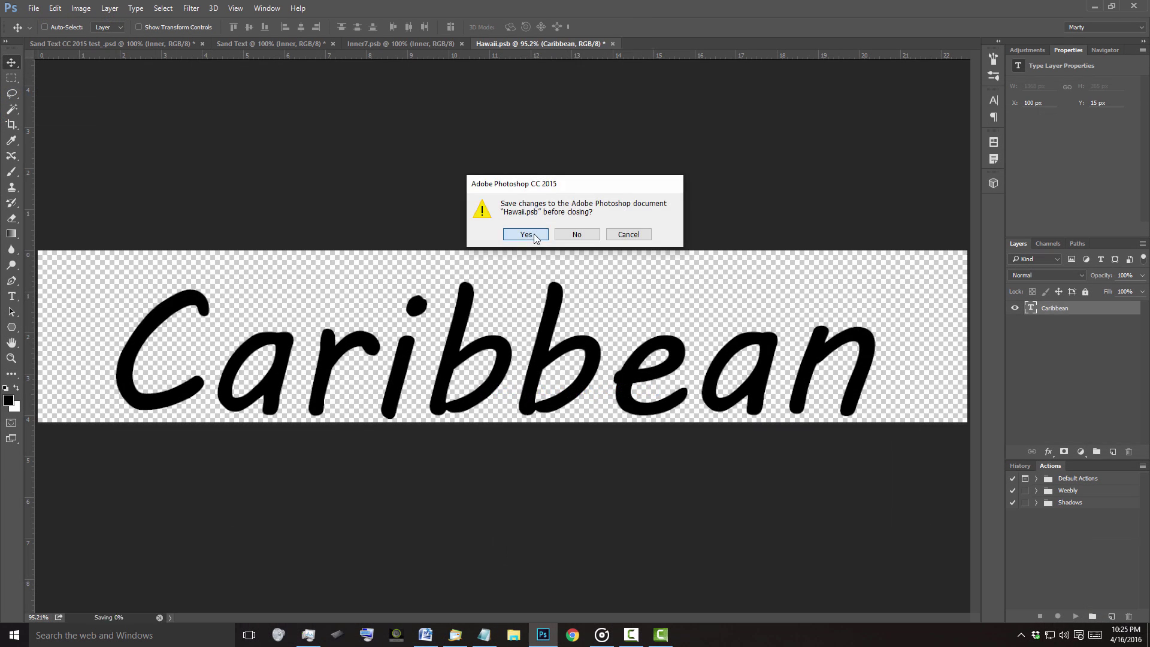
pyautogui.click(613, 504)
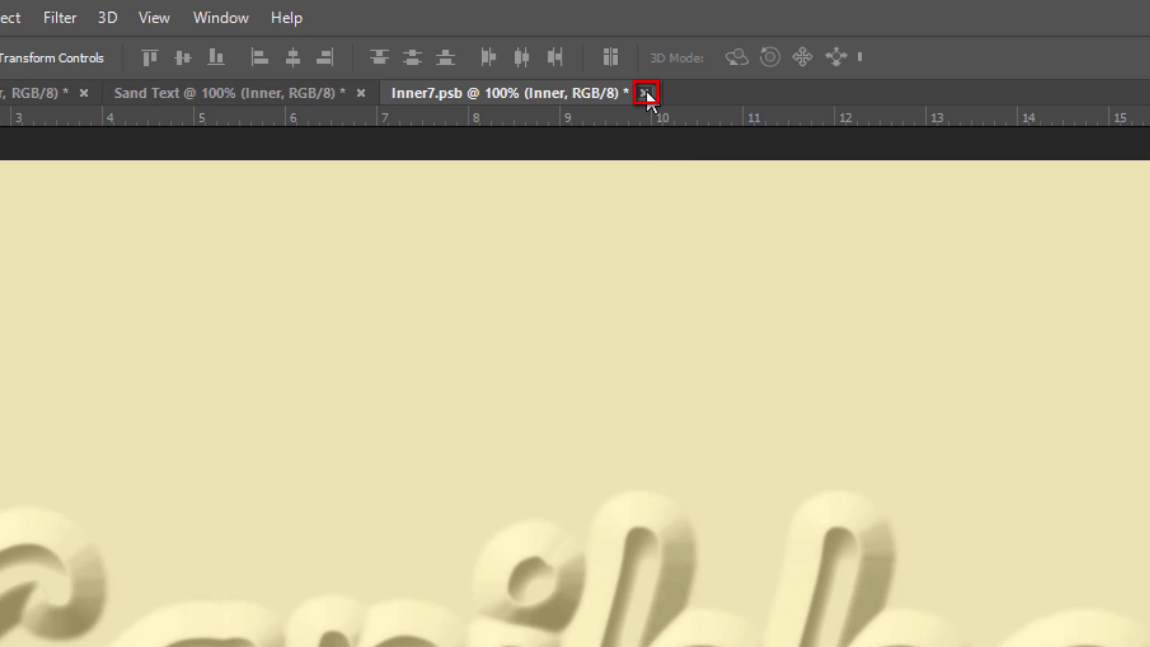
pyautogui.click(645, 92)
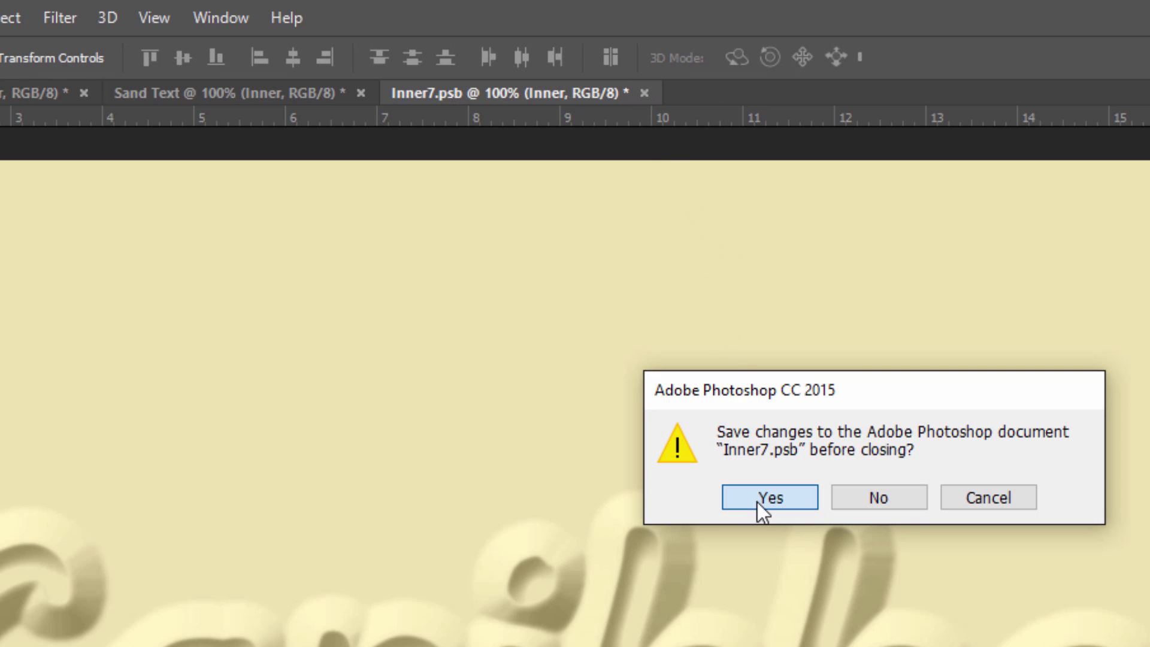